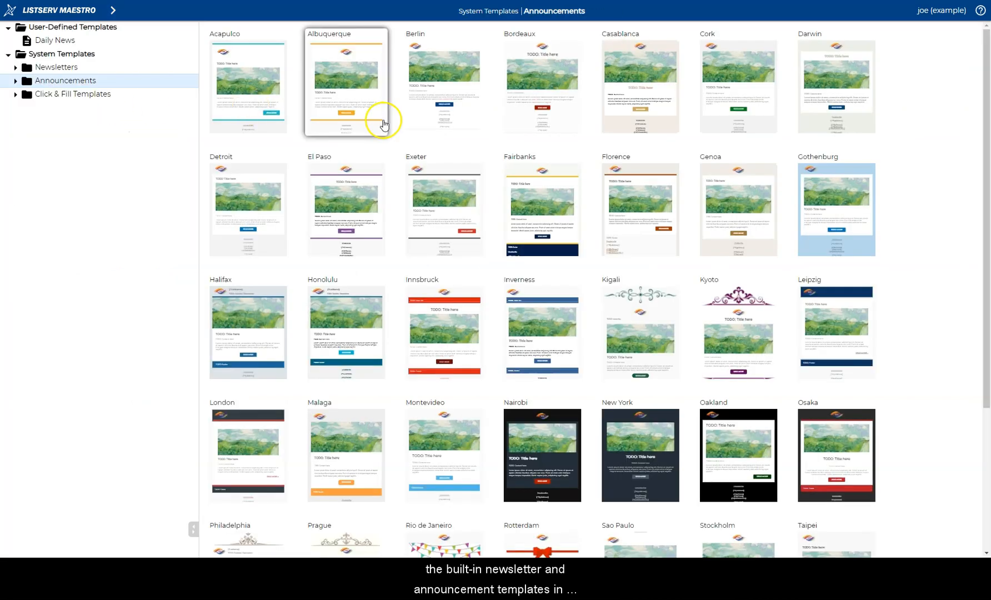
Step: Preview the Daily News template, and start a new content template with a newsletter frame
click(62, 68)
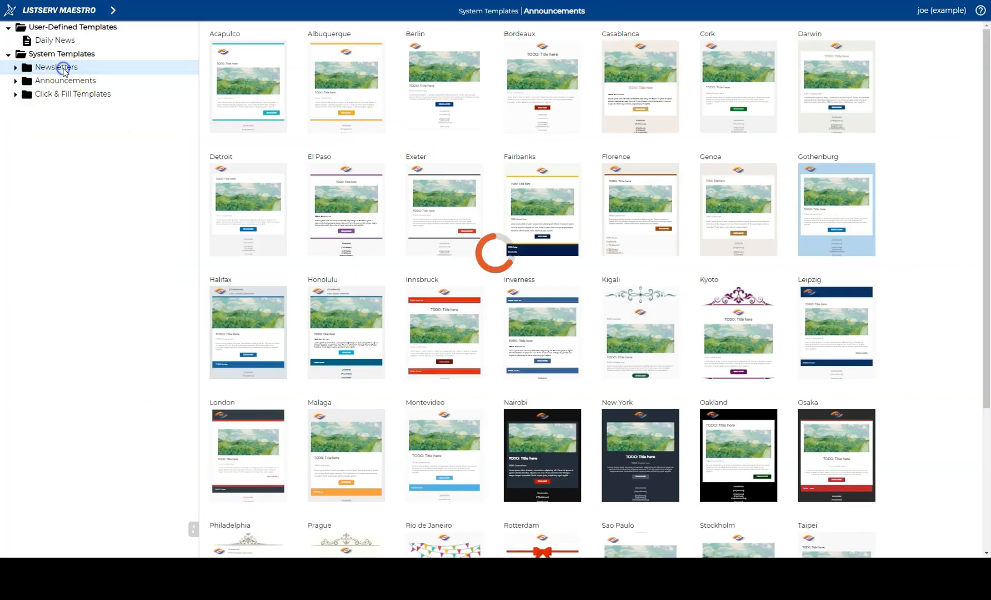
click(50, 40)
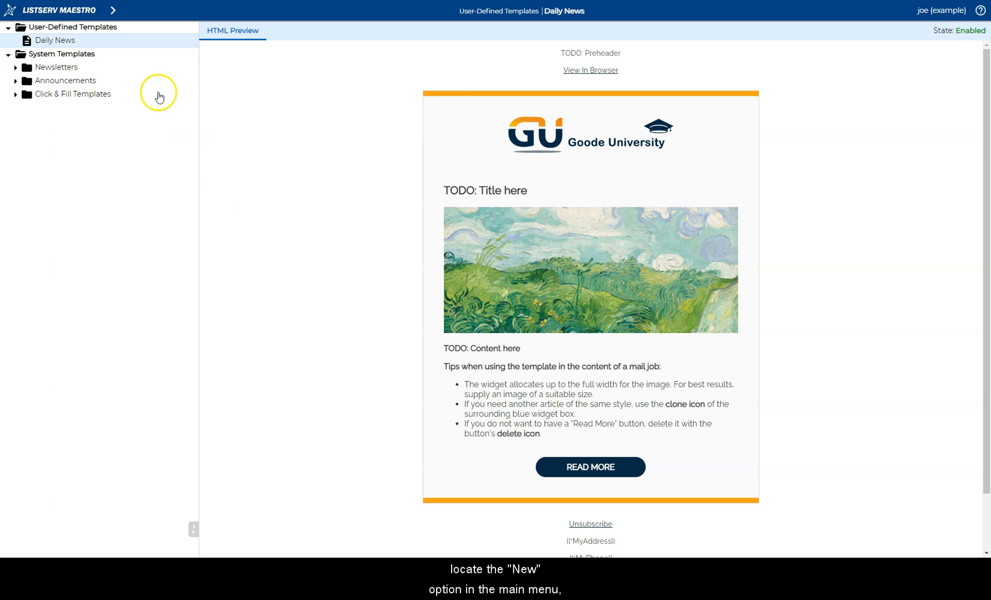
click(114, 11)
click(109, 176)
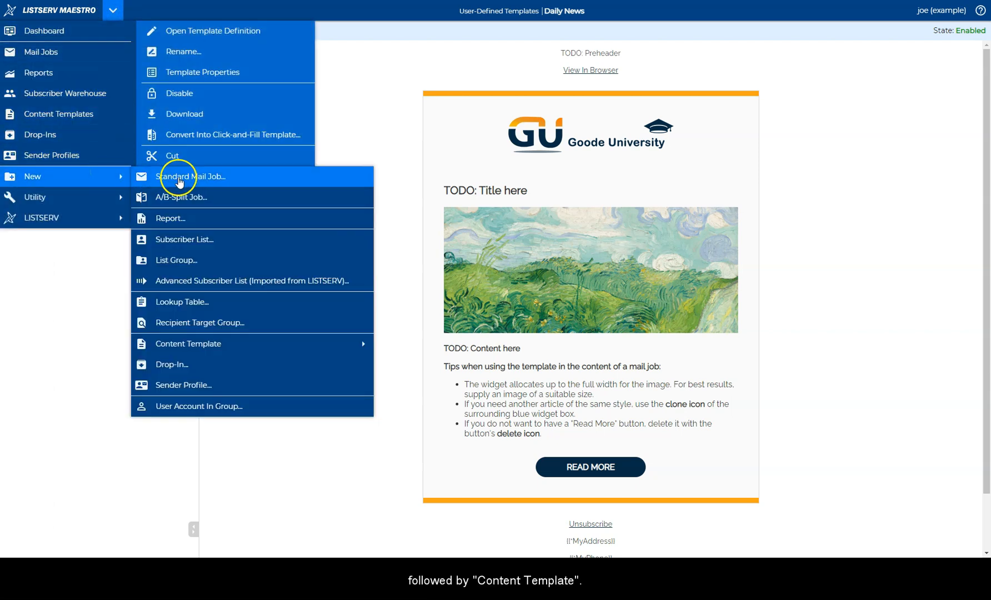
mouse_move(198, 342)
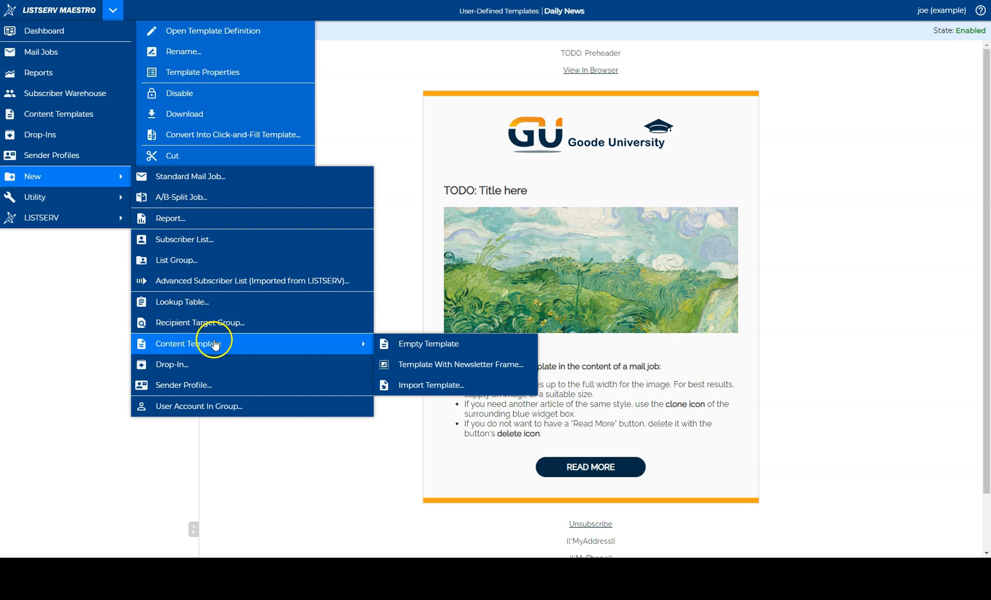
click(414, 365)
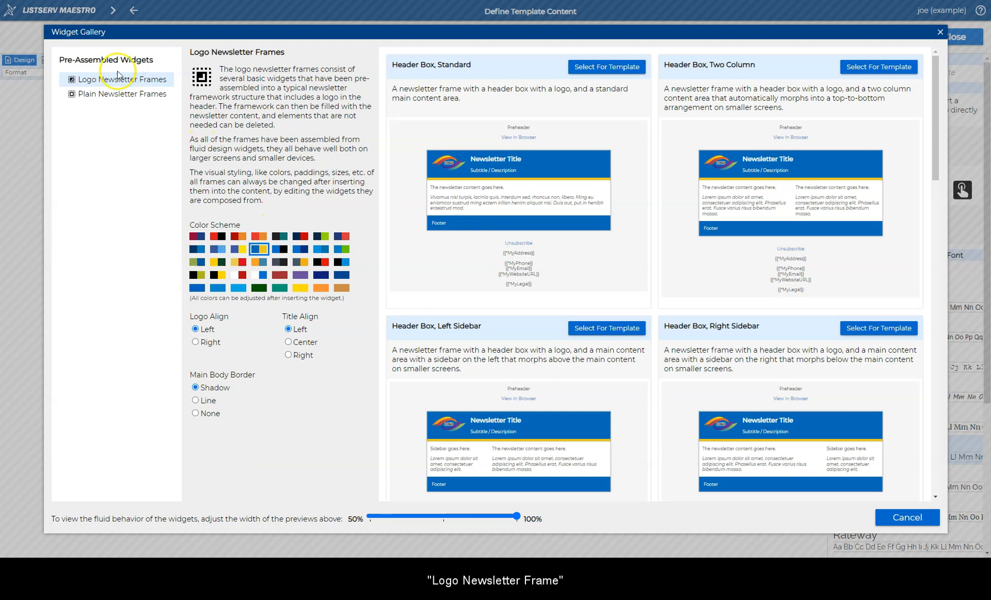
Step: Insert the Header Box, Standard logo newsletter frame with the navy and blue color scheme and a line border around the main body
click(121, 94)
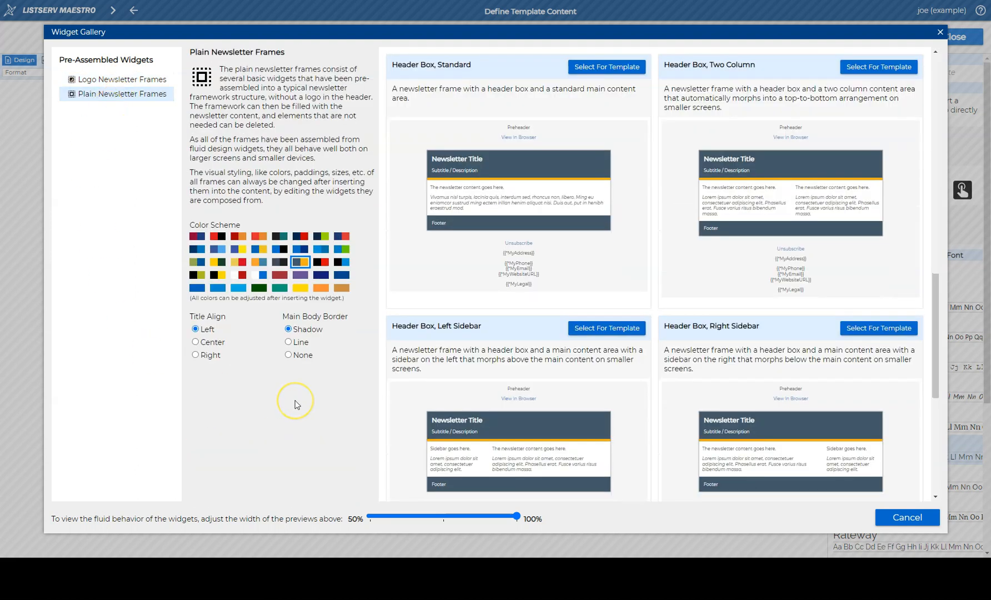
click(103, 82)
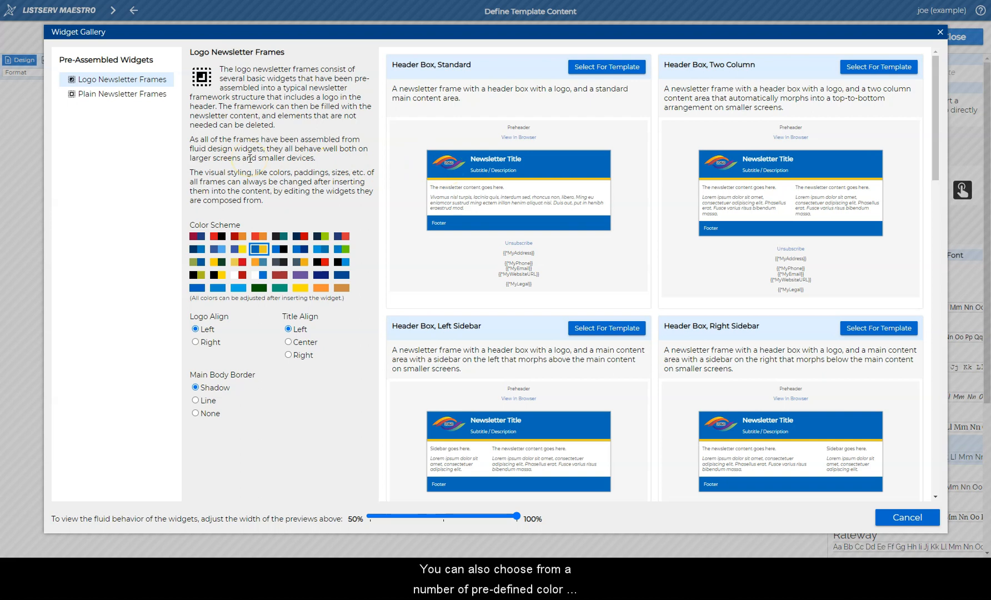
click(198, 239)
click(286, 239)
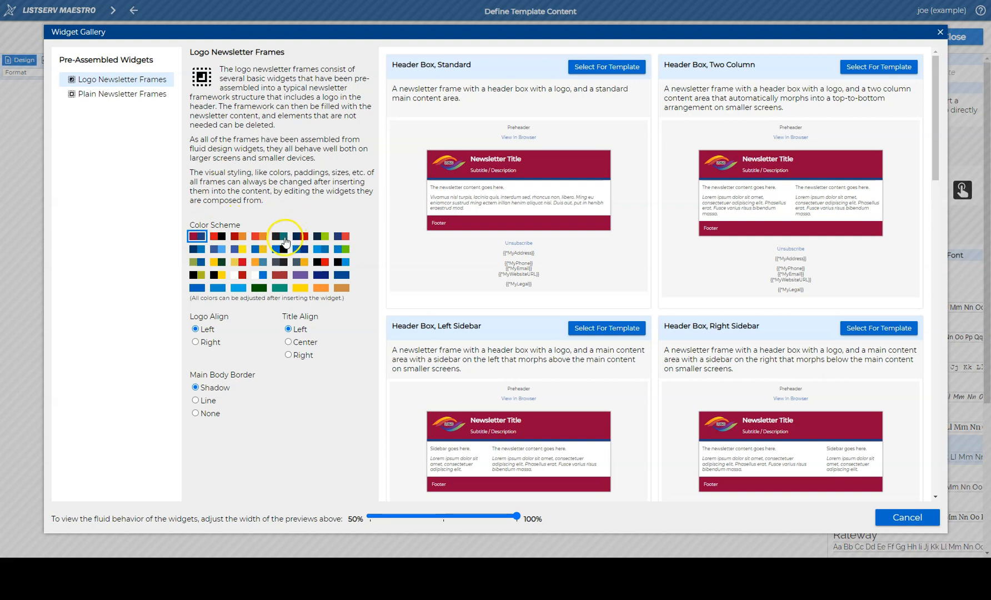
click(200, 250)
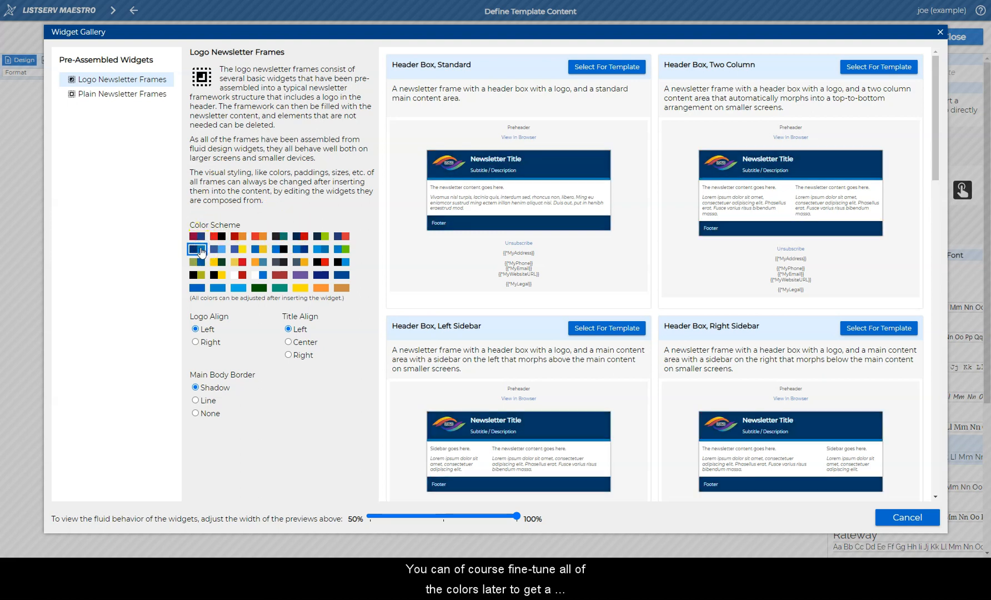
click(195, 401)
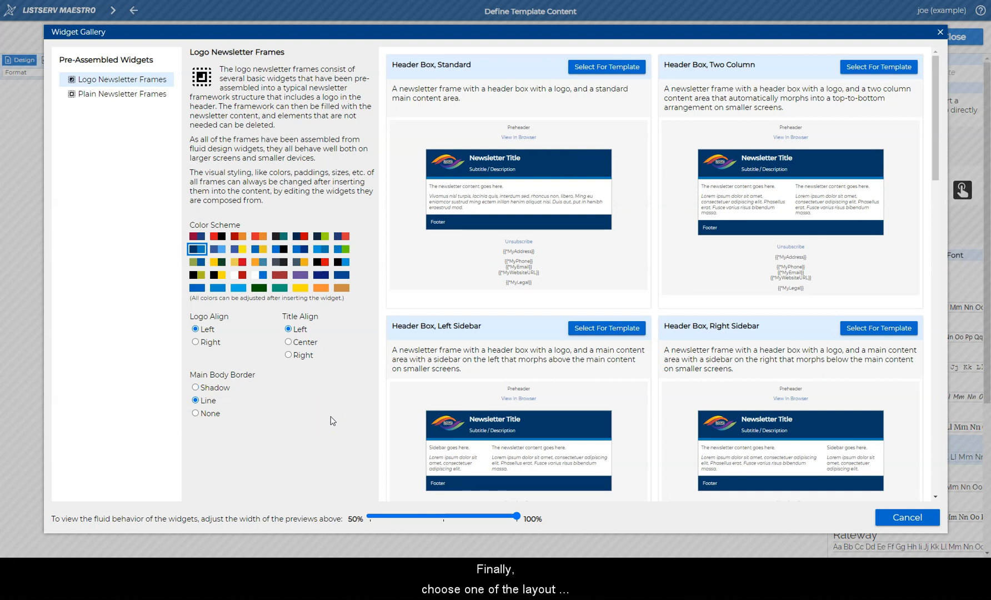
click(610, 68)
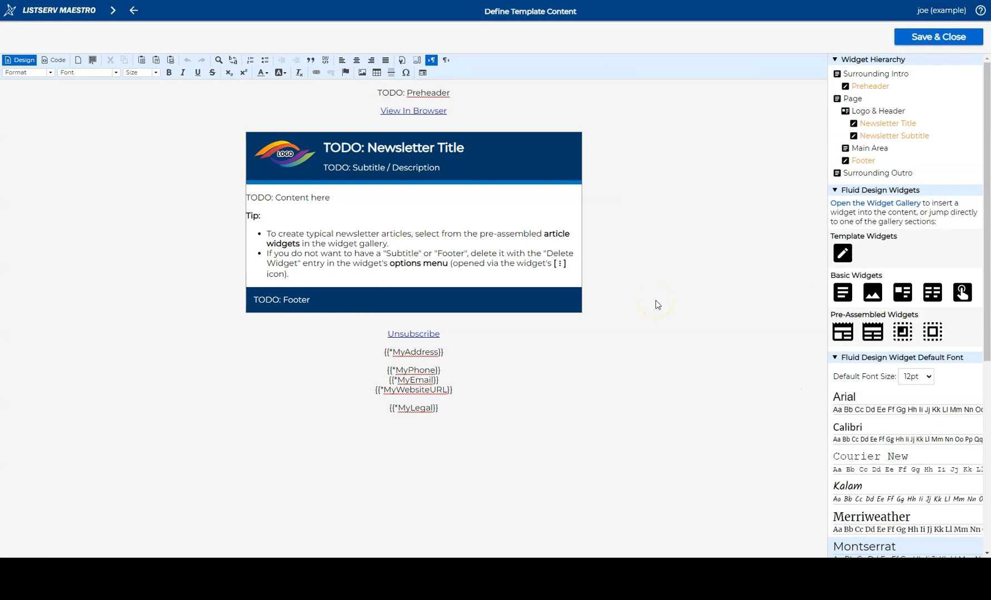
Step: Delete the Newsletter Title and Newsletter Subtitle template blocks from the header
click(416, 247)
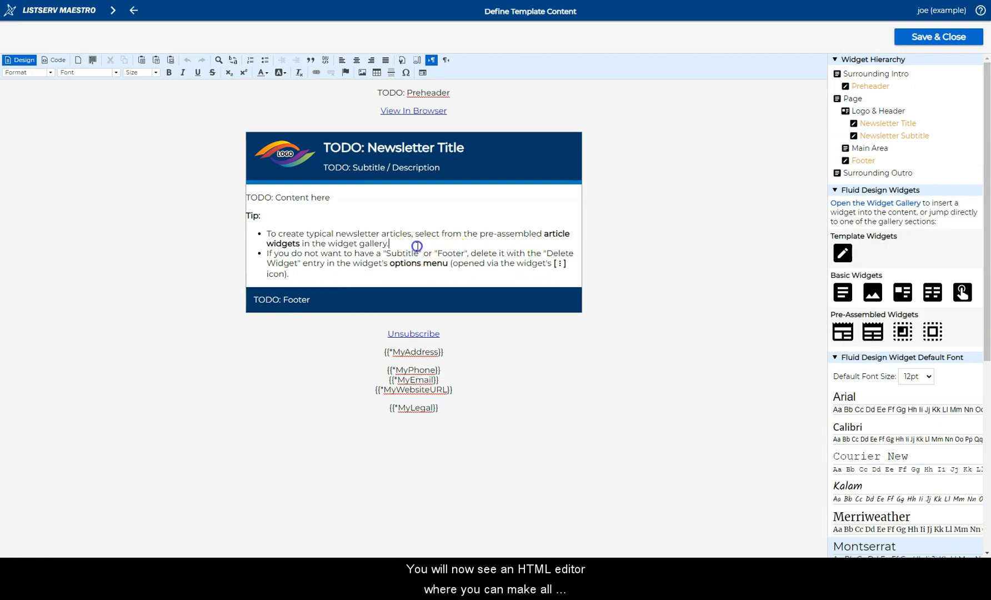
click(378, 148)
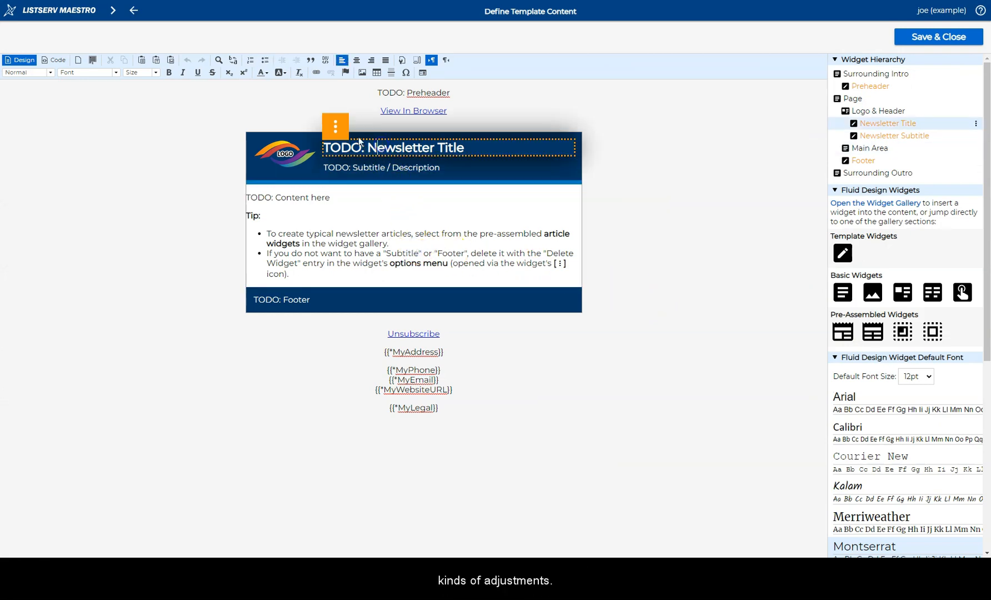
click(336, 127)
click(389, 312)
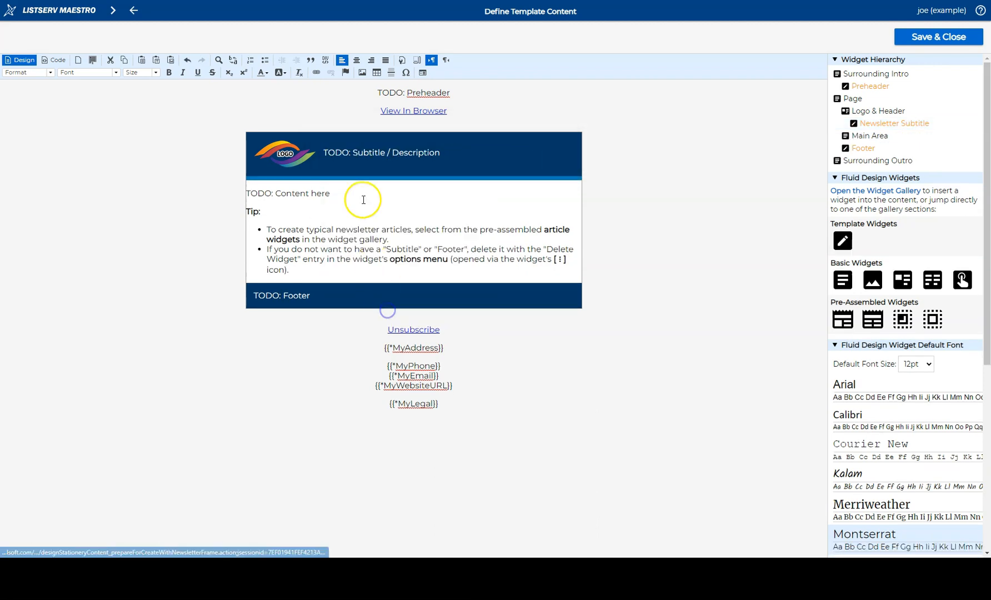
click(334, 152)
click(336, 127)
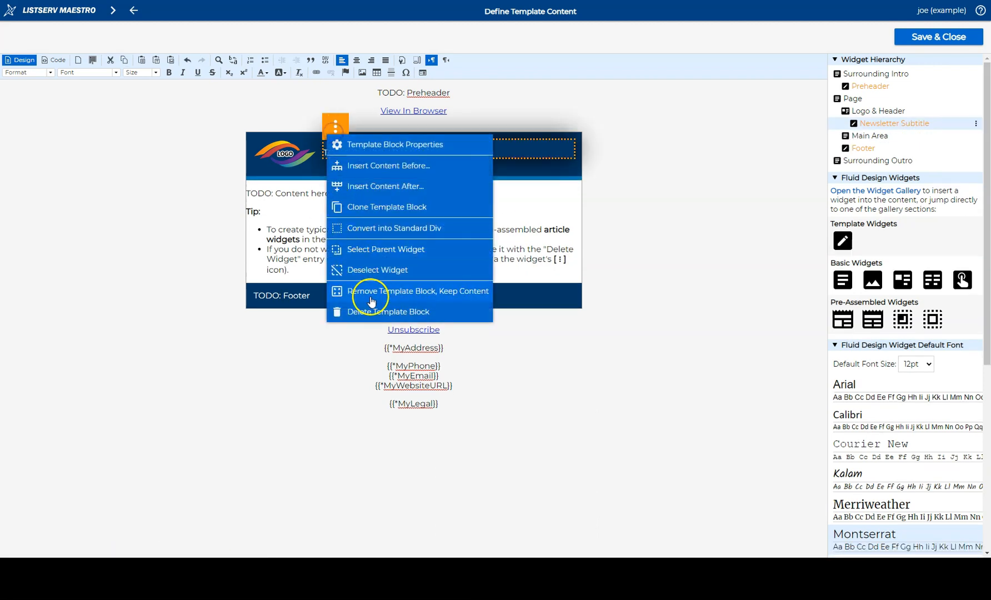
click(381, 311)
click(284, 160)
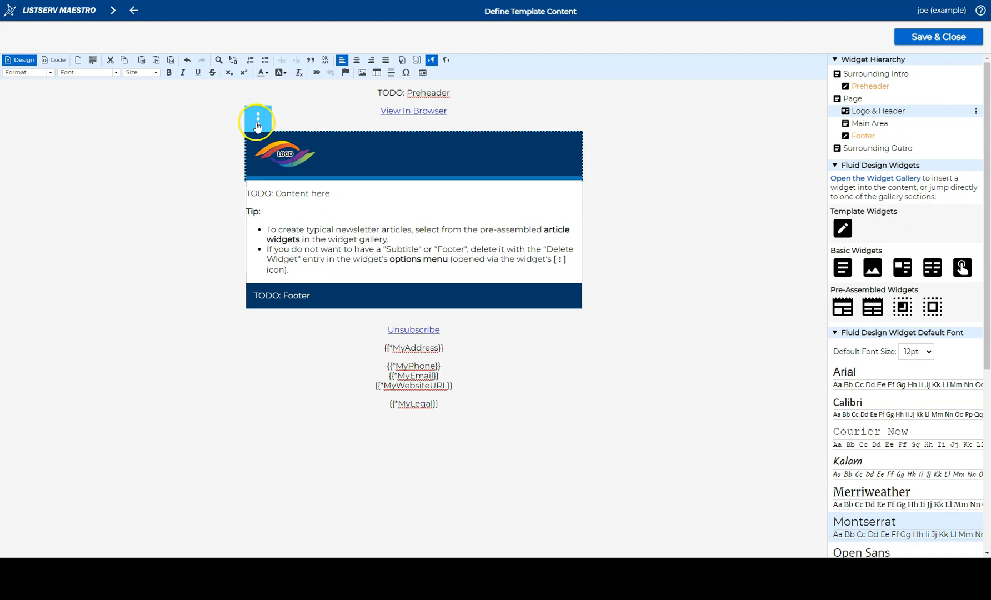
click(257, 120)
click(307, 138)
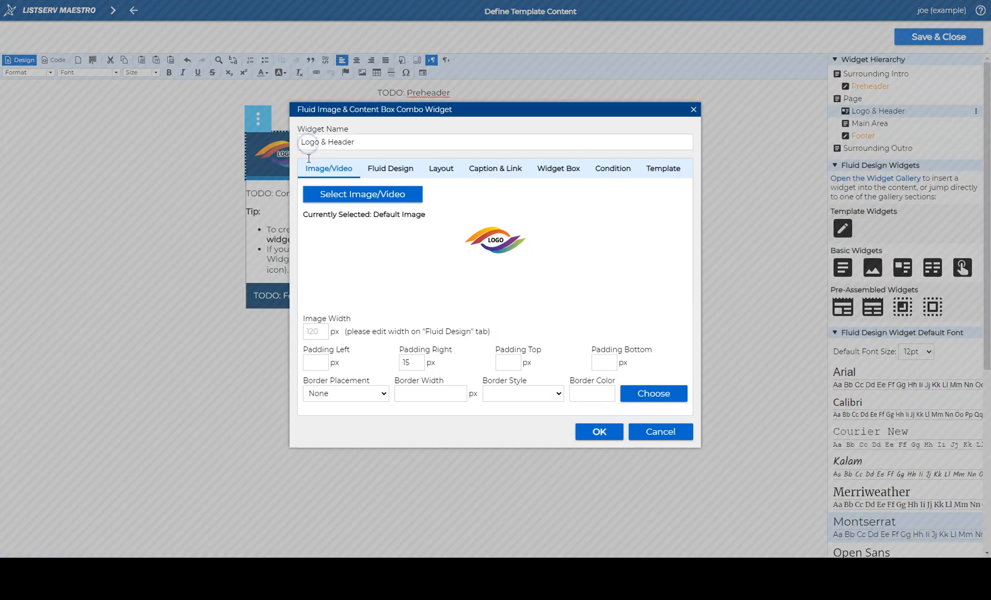
click(362, 194)
click(379, 198)
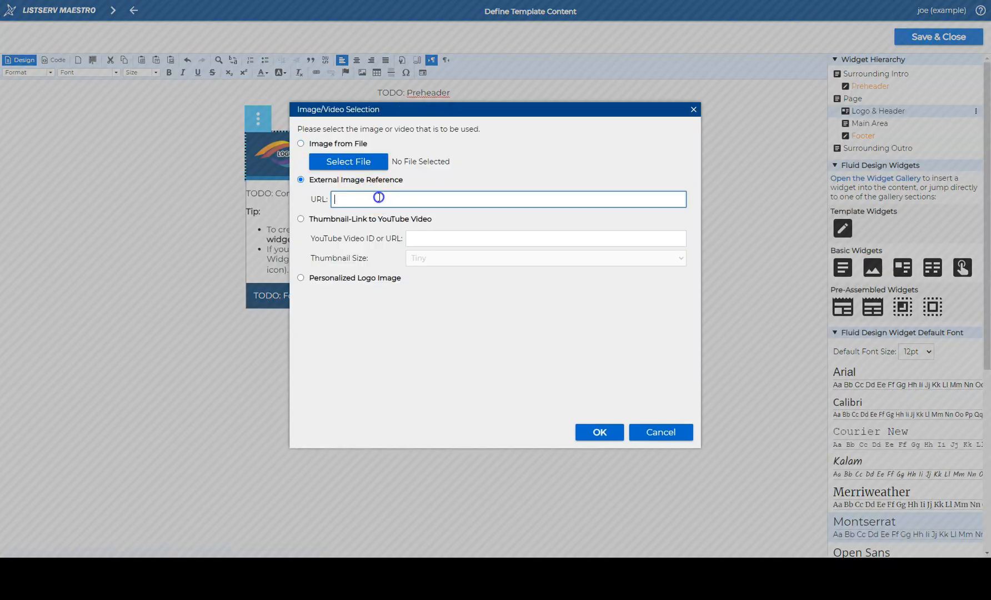
text(https://www.lsoft.com/mail/examples/goodeuniversitywhite.png)
click(597, 432)
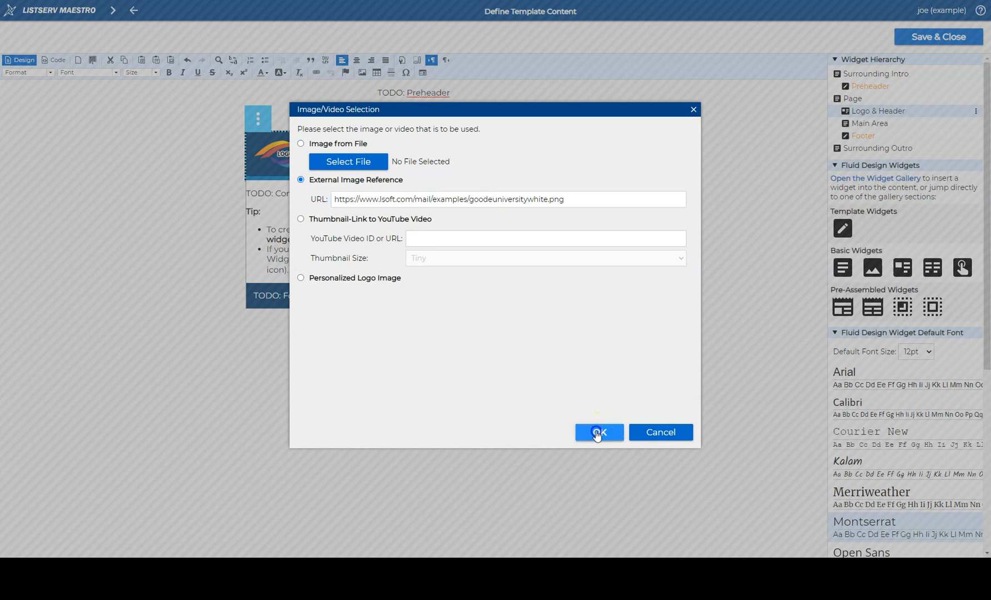
Step: Set the header logo's default width to 100% of the parent width and apply the widget changes
click(399, 168)
double_click(311, 244)
text(100)
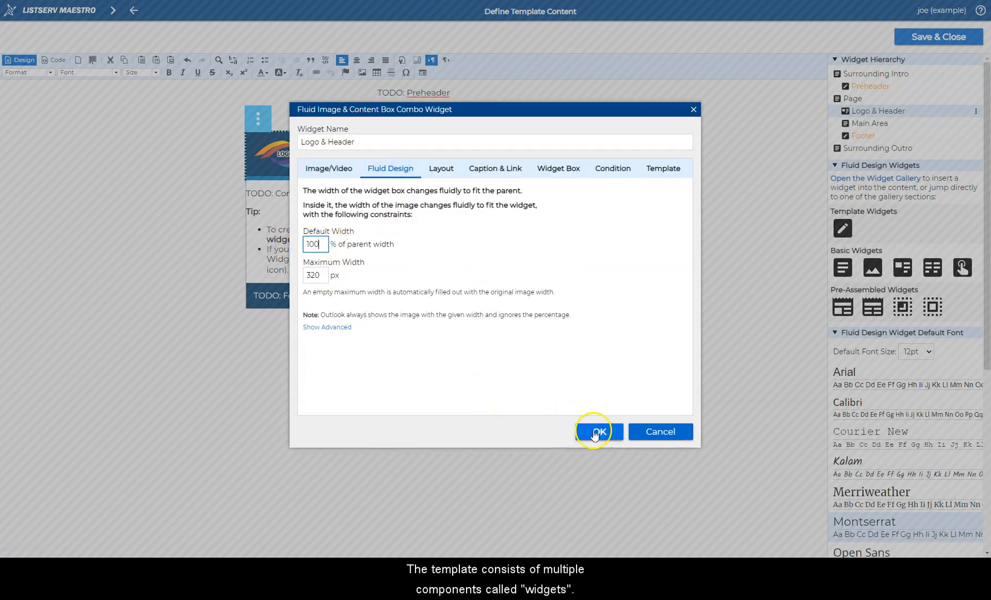
click(593, 433)
click(654, 261)
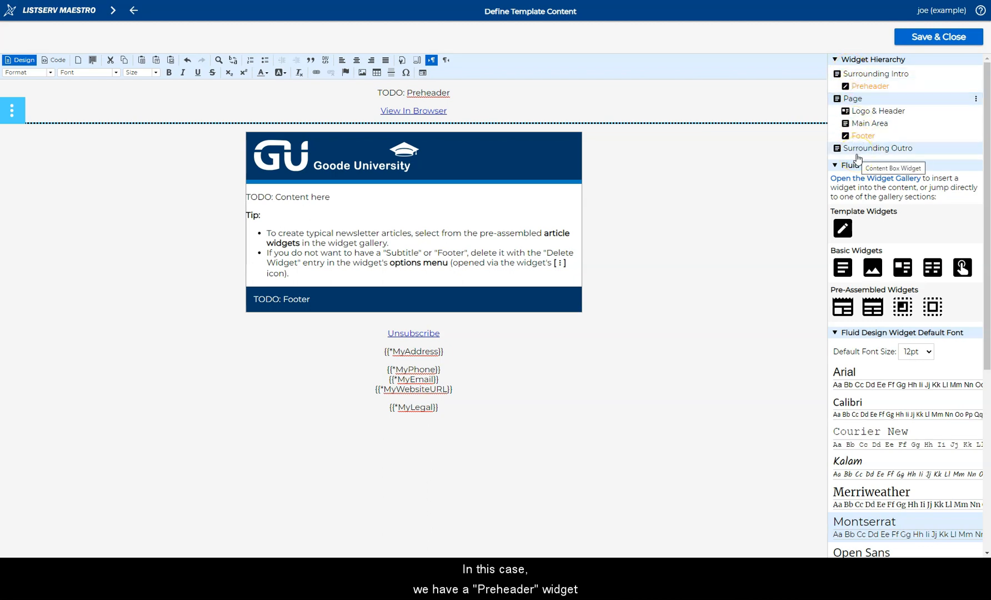
Step: Examine which parts of the template the Preheader, Surrounding Outro, Page, Logo & Header, Main Area and Footer widgets cover
click(874, 86)
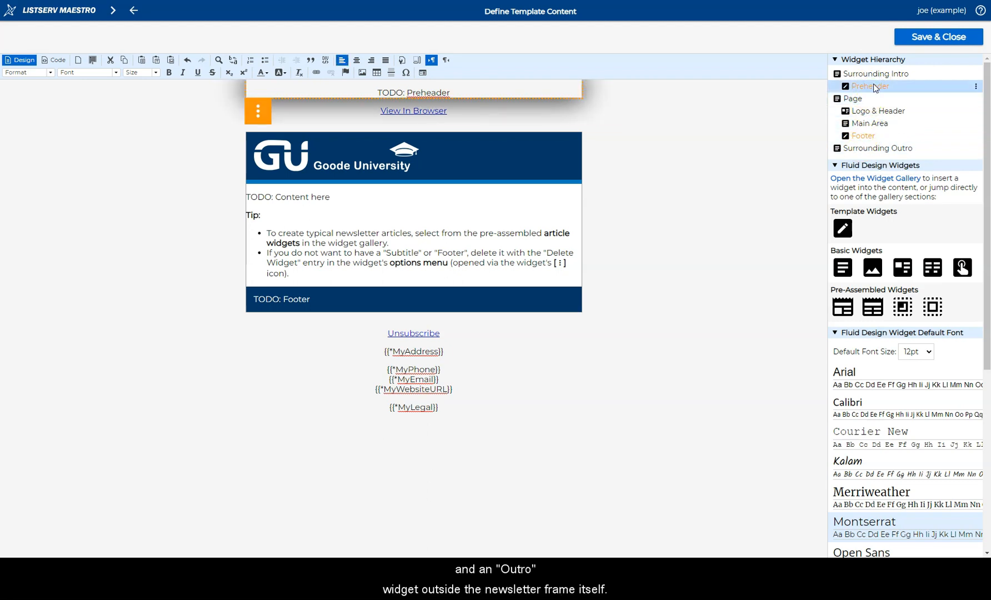
click(887, 148)
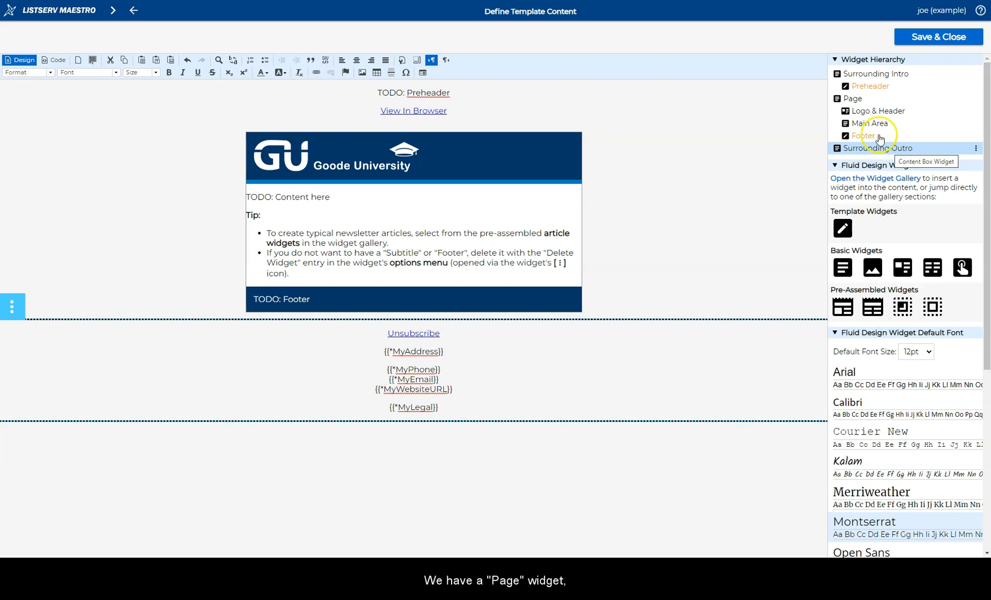
click(855, 100)
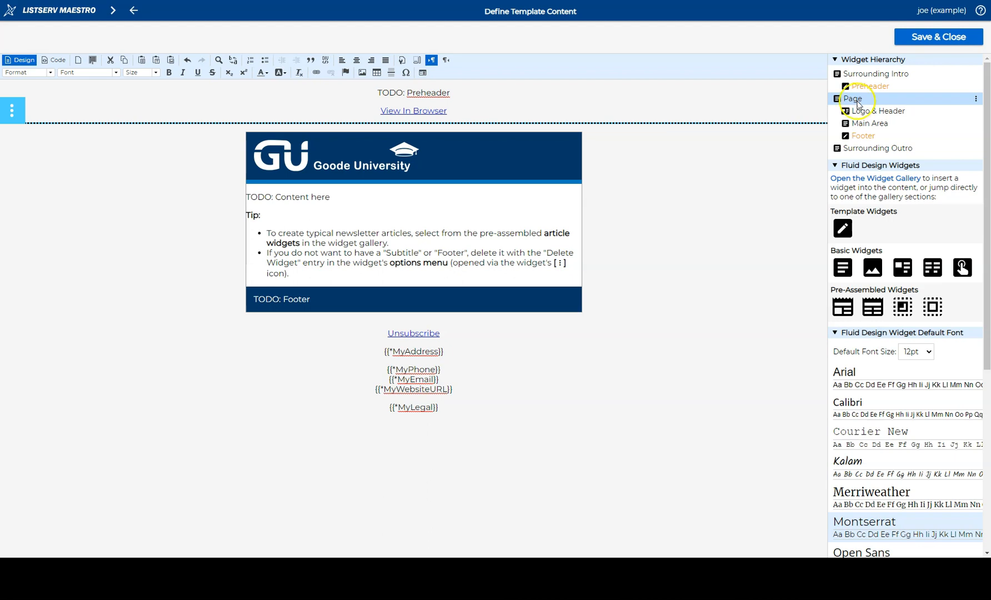
click(866, 113)
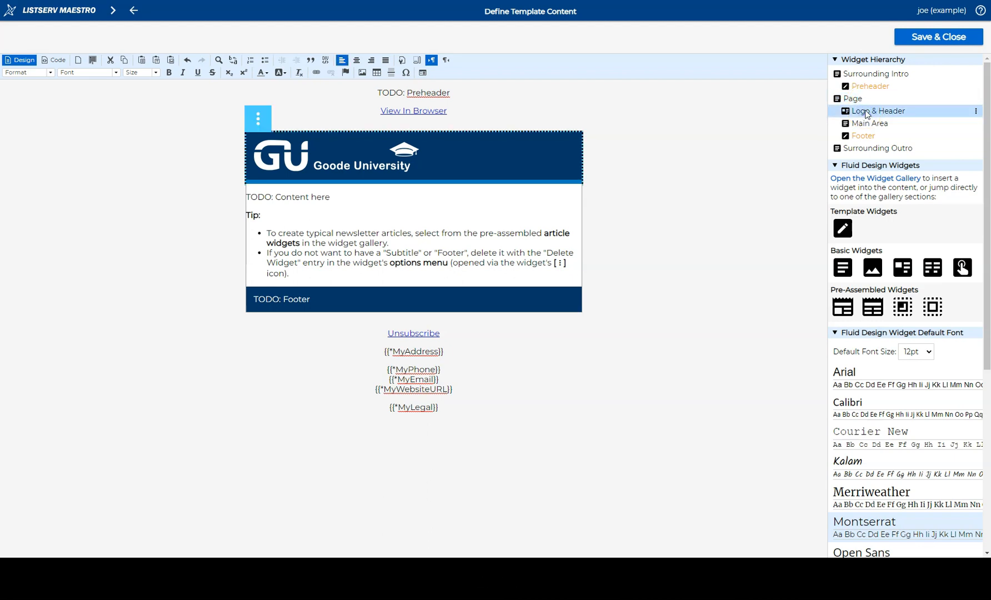
click(870, 124)
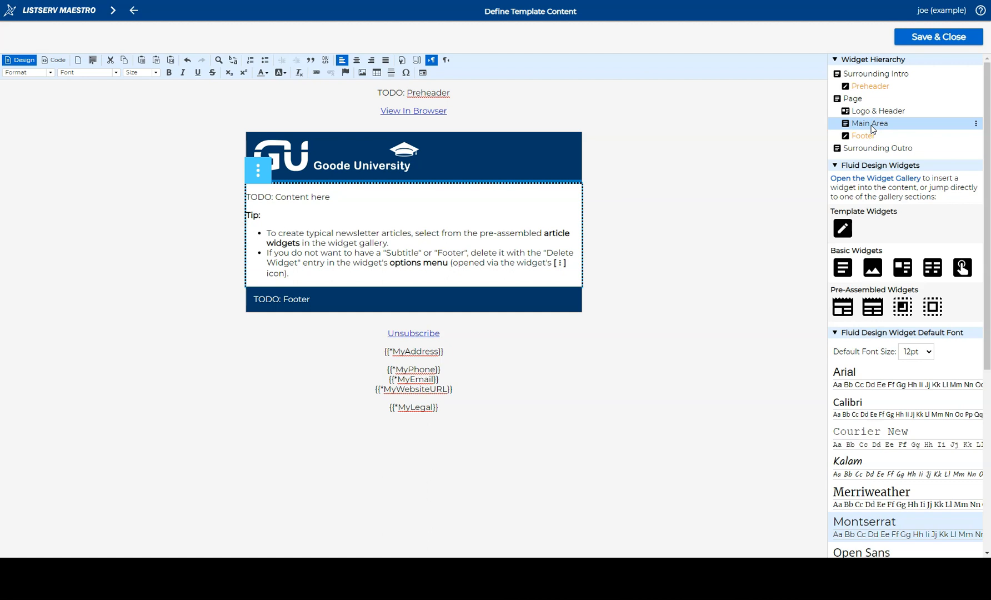
click(865, 135)
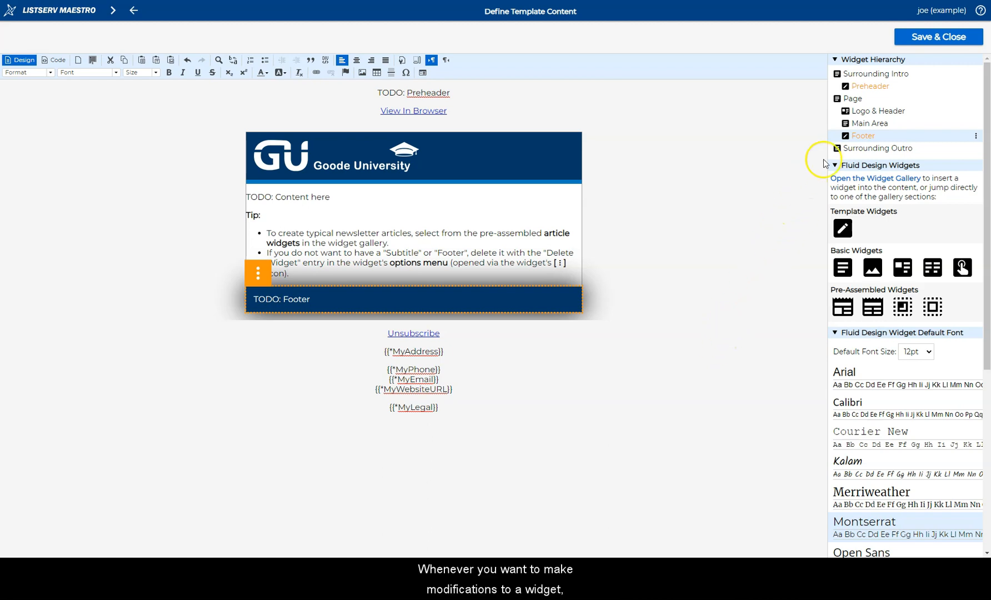
click(857, 112)
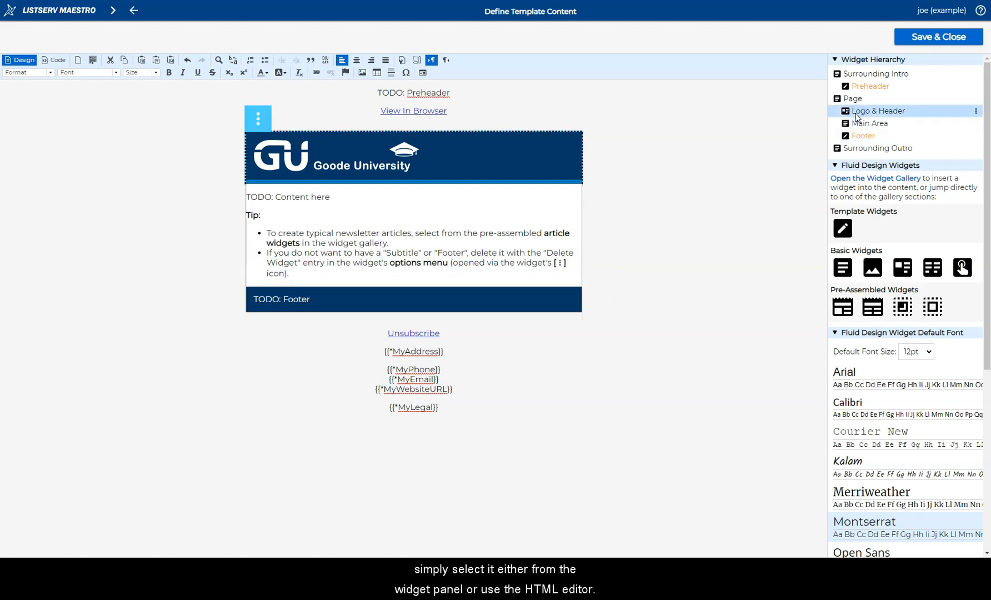
Step: Turn off the Cloneable option for template end users in the Footer template block's properties
click(259, 297)
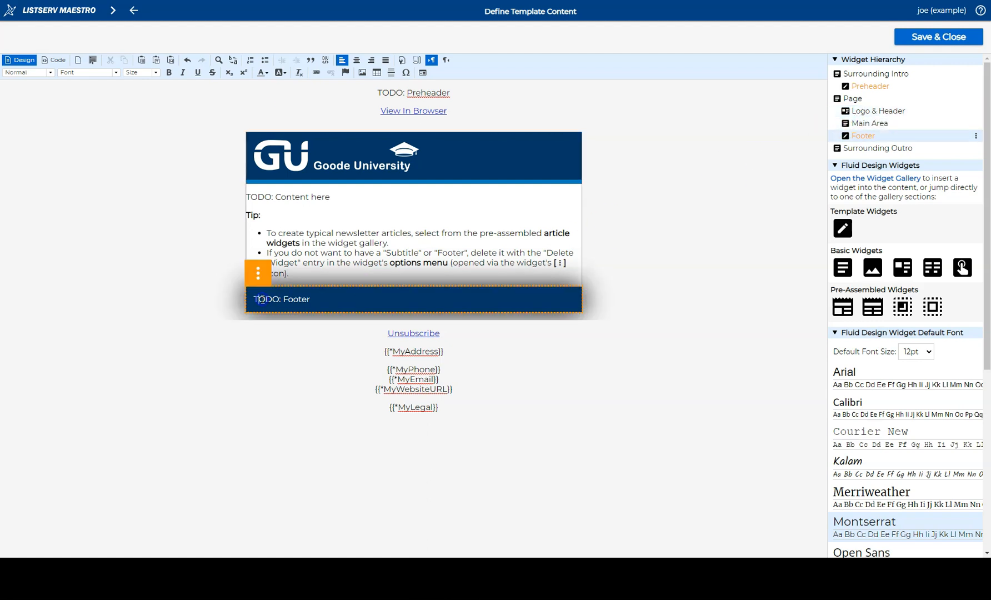
click(259, 274)
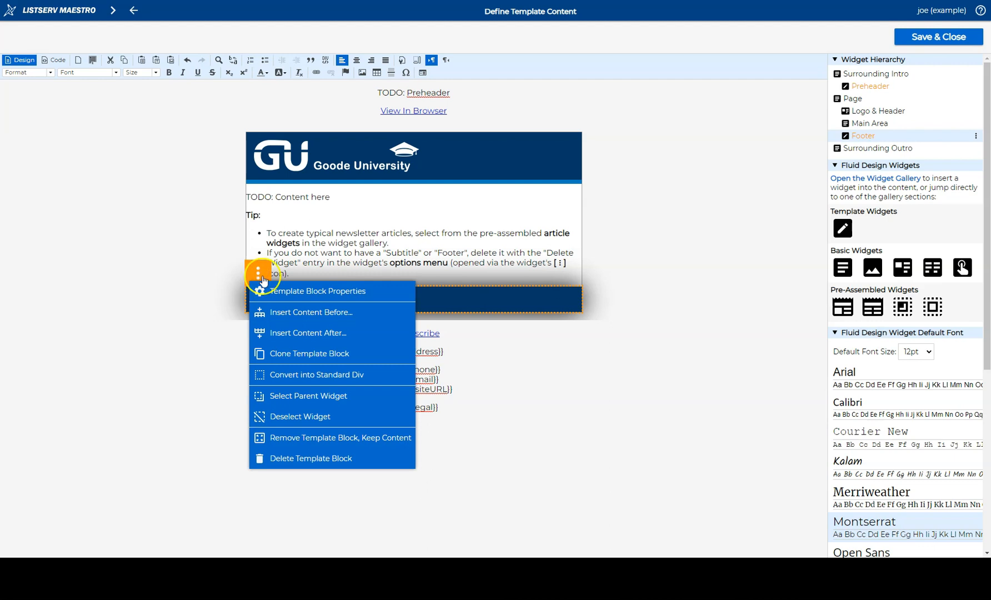
click(301, 291)
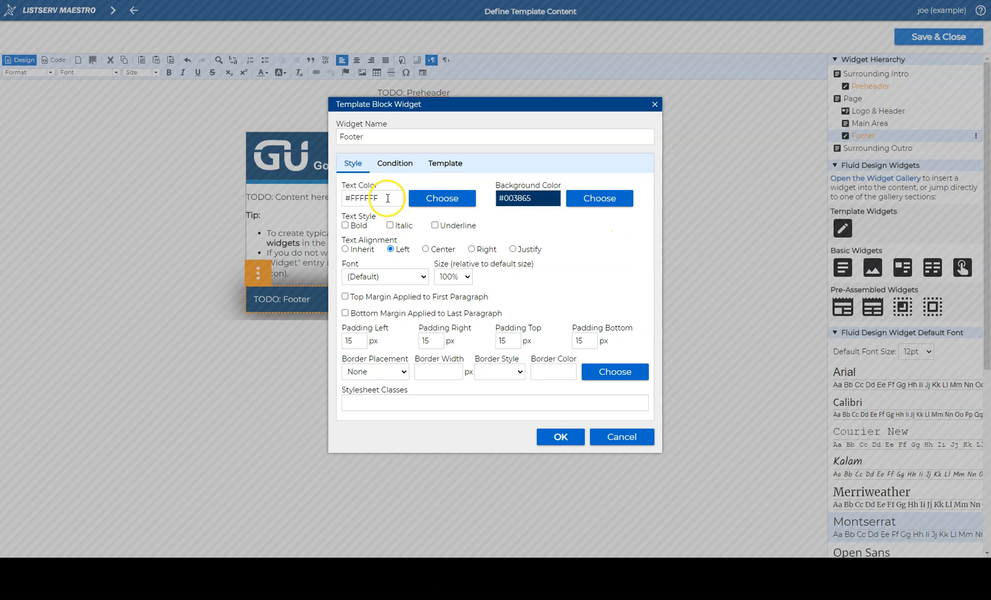
click(381, 277)
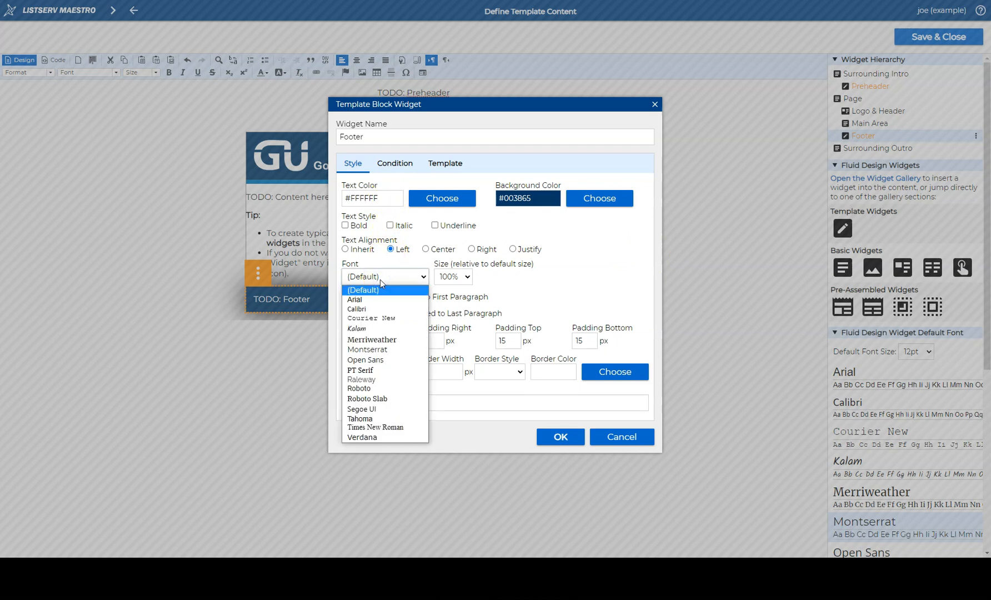
click(382, 277)
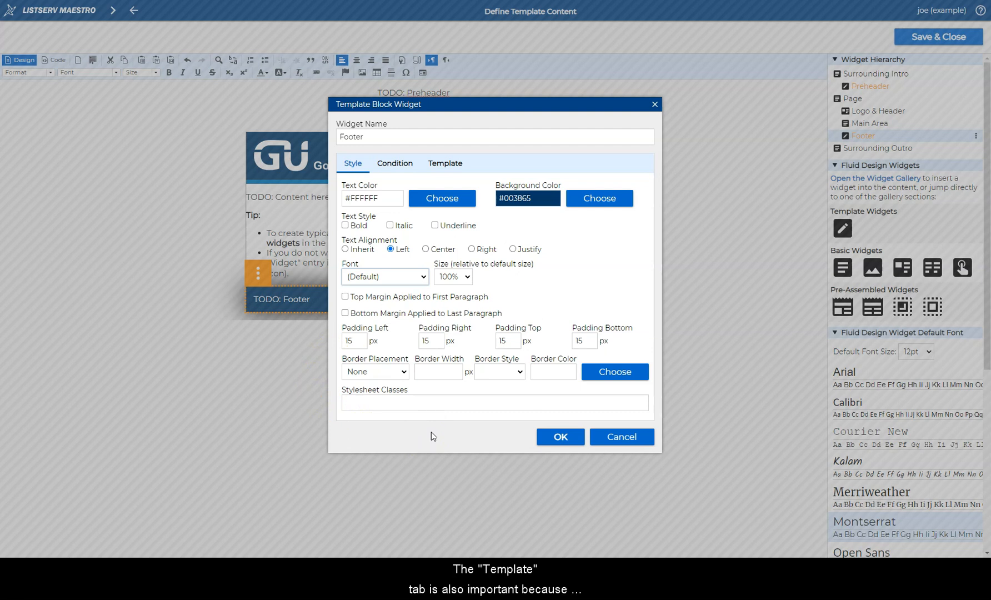
click(446, 163)
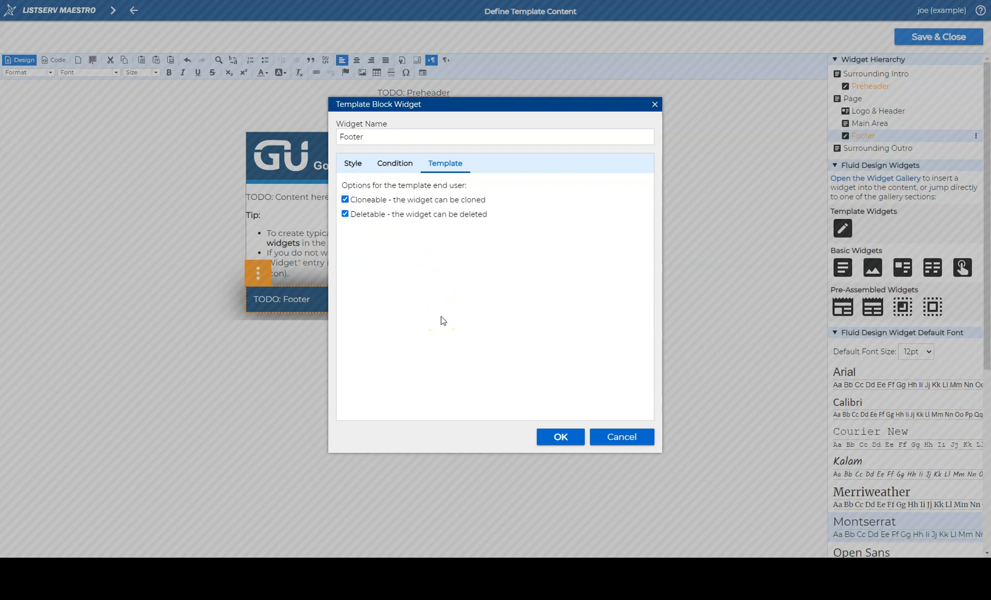
click(345, 200)
click(563, 436)
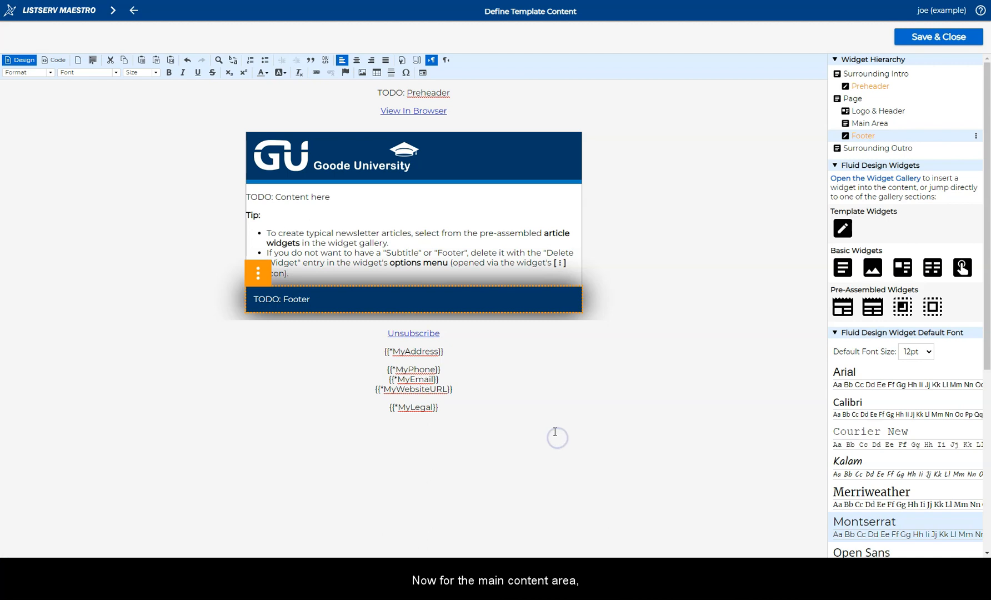
Step: Clear all the placeholder text and tips out of the Main Area widget
click(394, 253)
drag(309, 274, 256, 212)
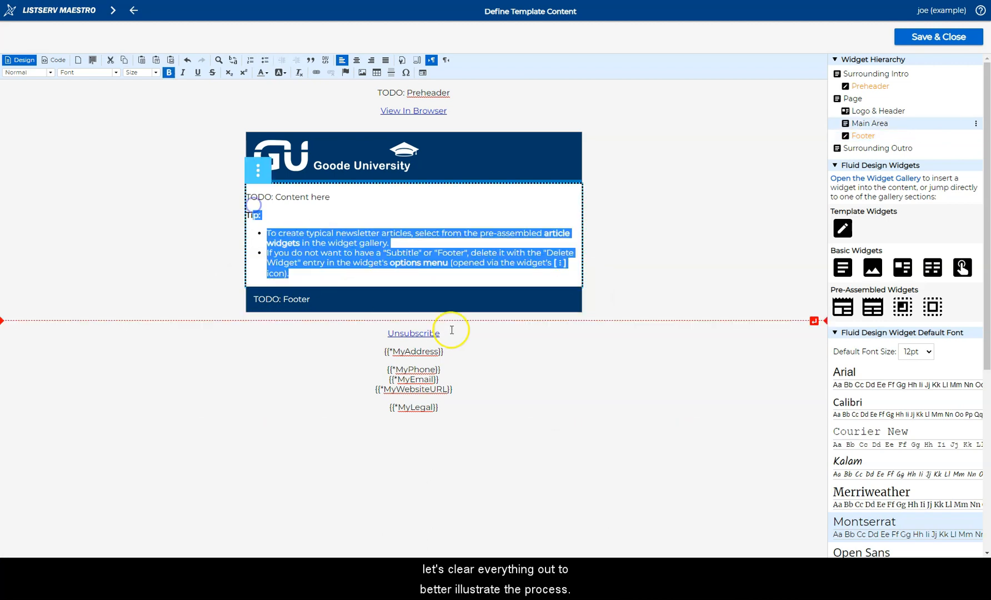
key(Delete)
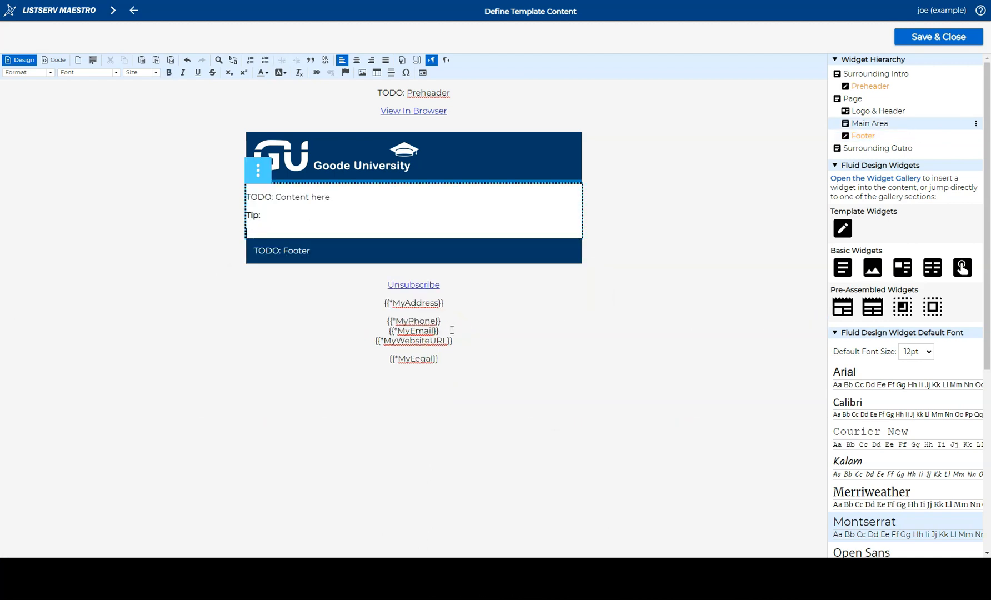
key(ctrl+a)
key(Delete)
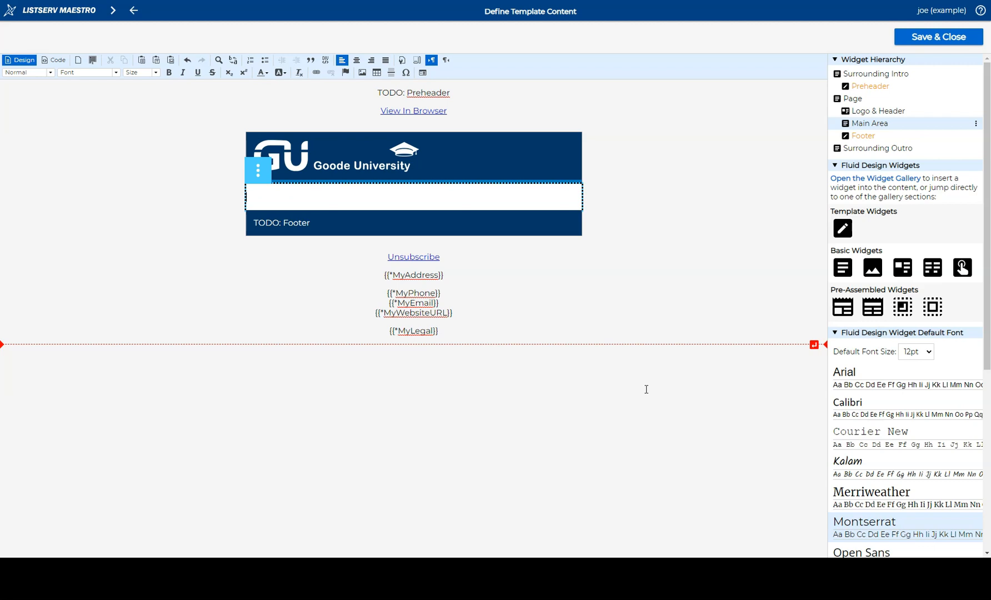
Step: Insert the pre-assembled "Illustrated Article, Top Image, Title Above" widget with a centered Read More button into the Main Area
click(842, 307)
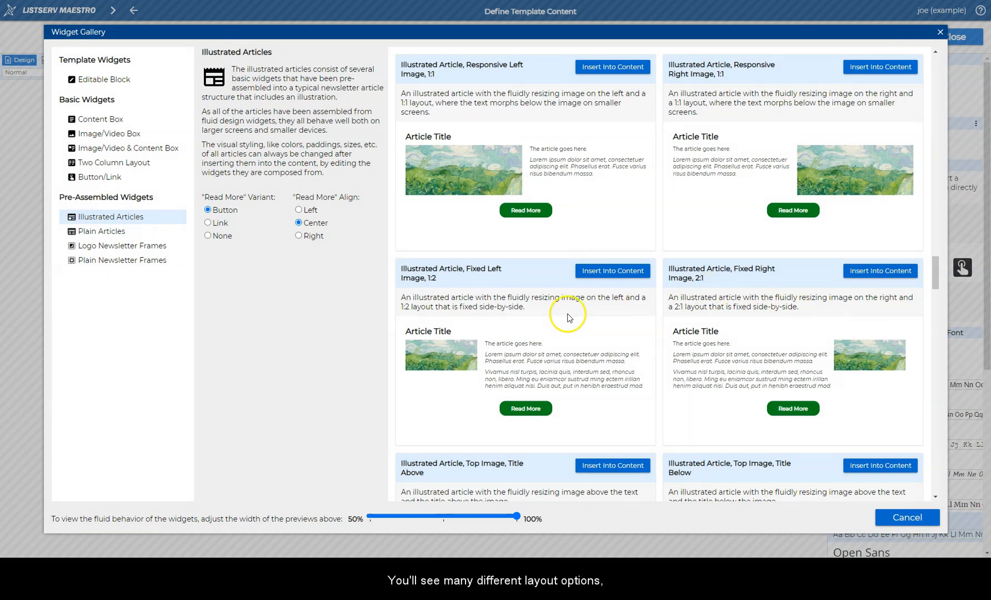
scroll(575, 317, down, 4)
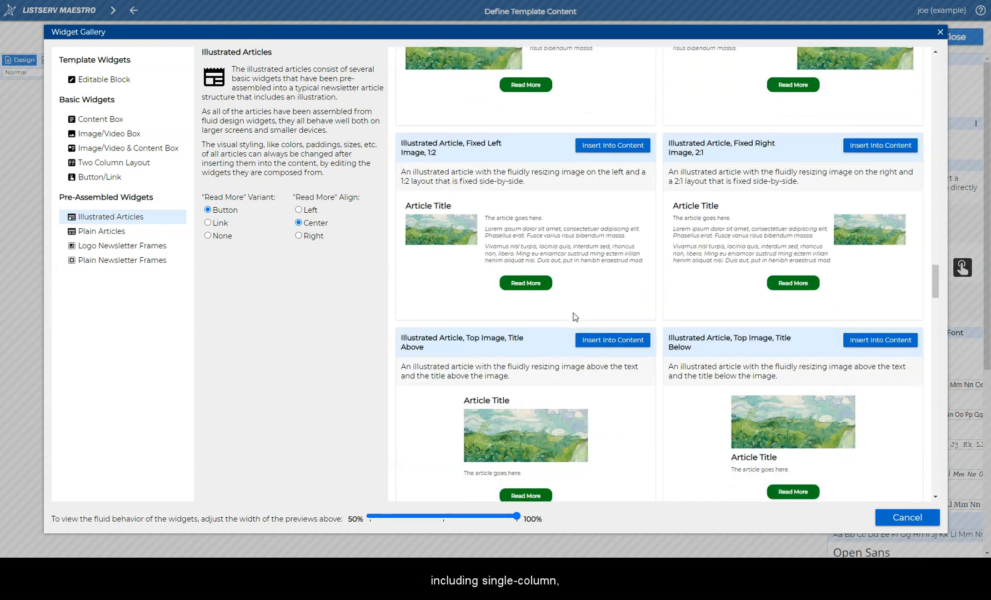
scroll(612, 332, down, 4)
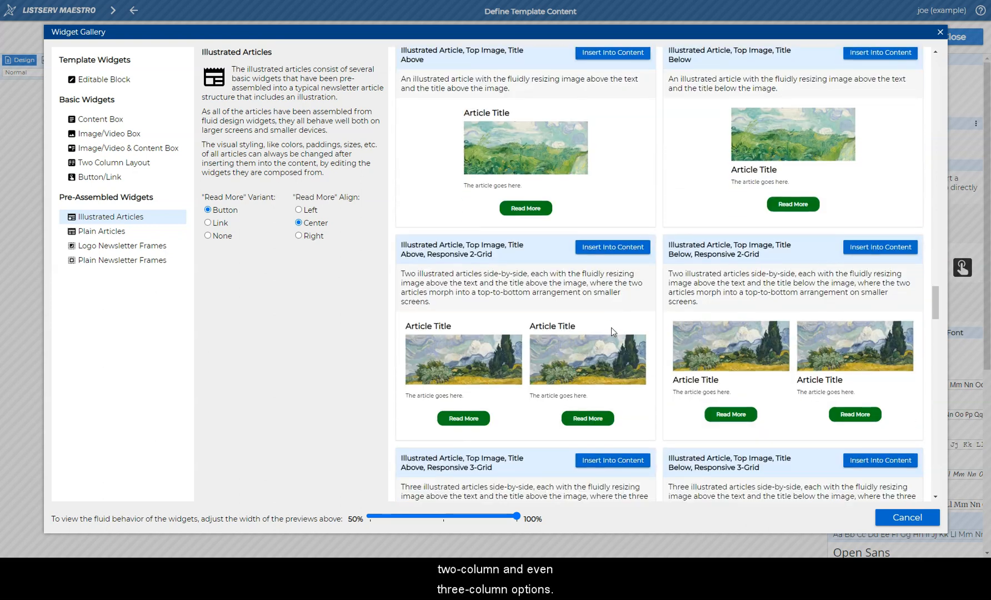
scroll(611, 332, down, 5)
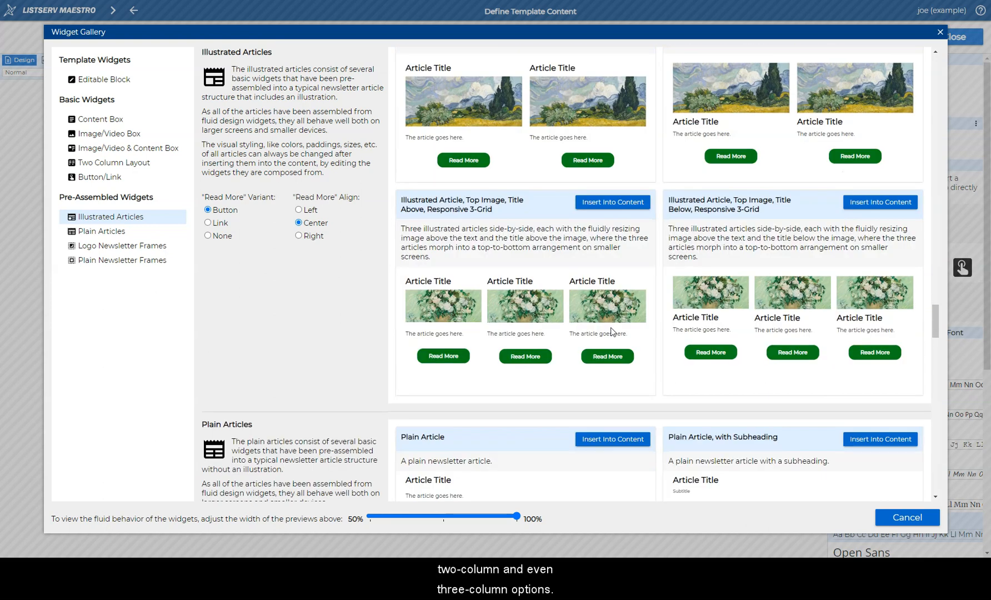
scroll(611, 332, up, 7)
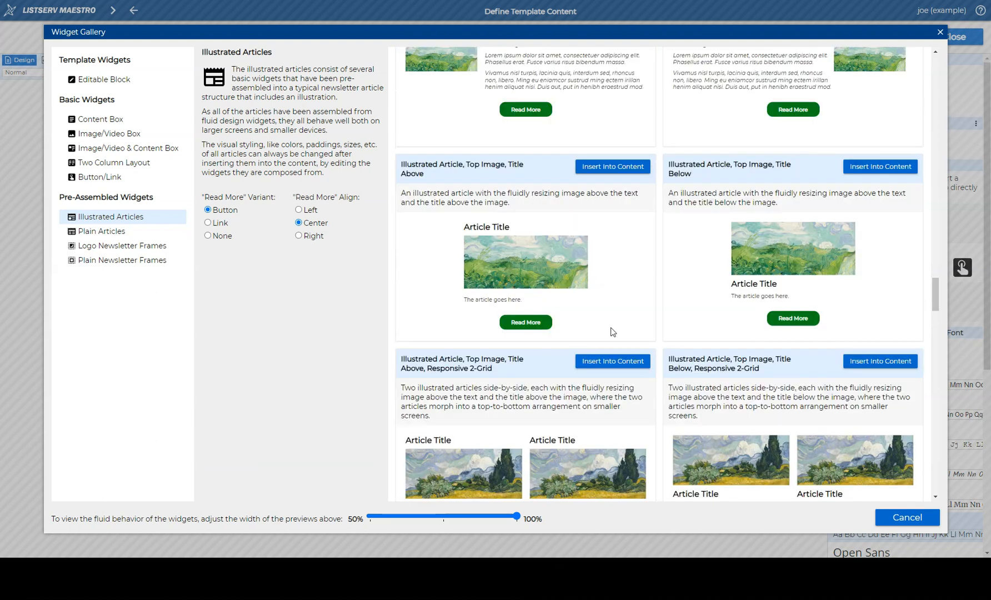
scroll(613, 332, up, 1)
click(612, 328)
click(619, 217)
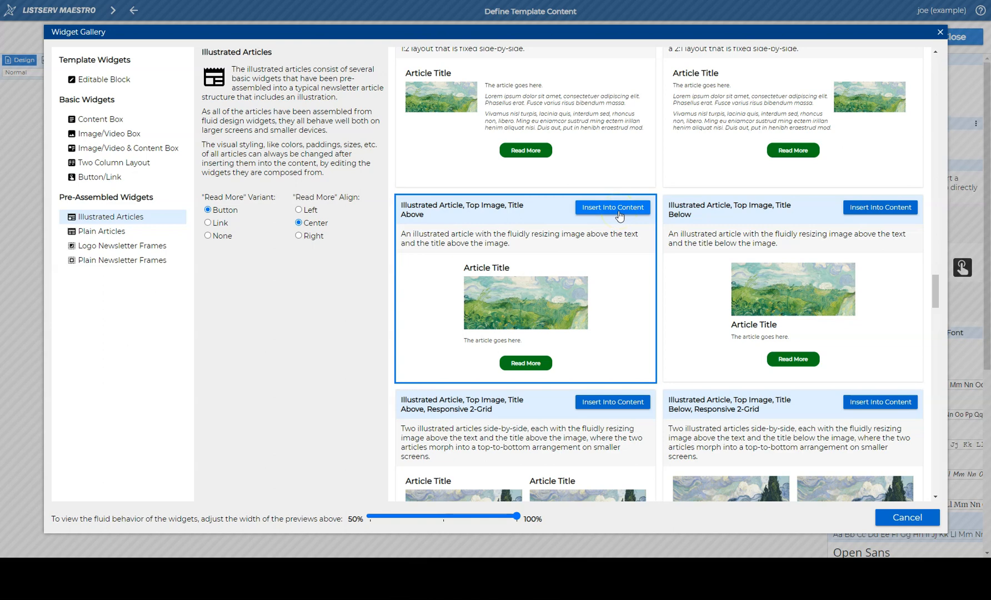
click(619, 214)
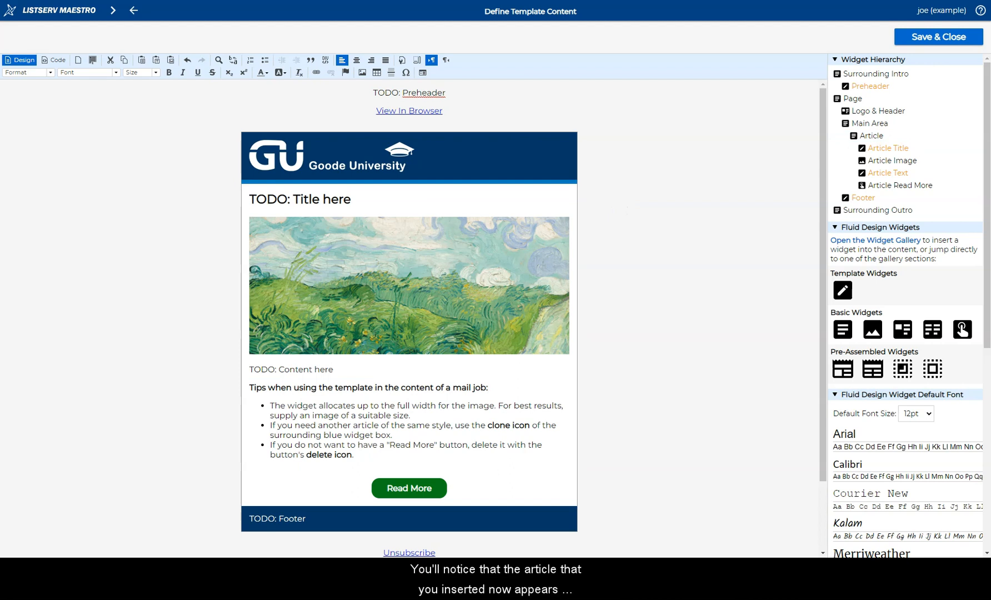
Step: Set the background color of the Article Read More button to #007CBC
click(879, 136)
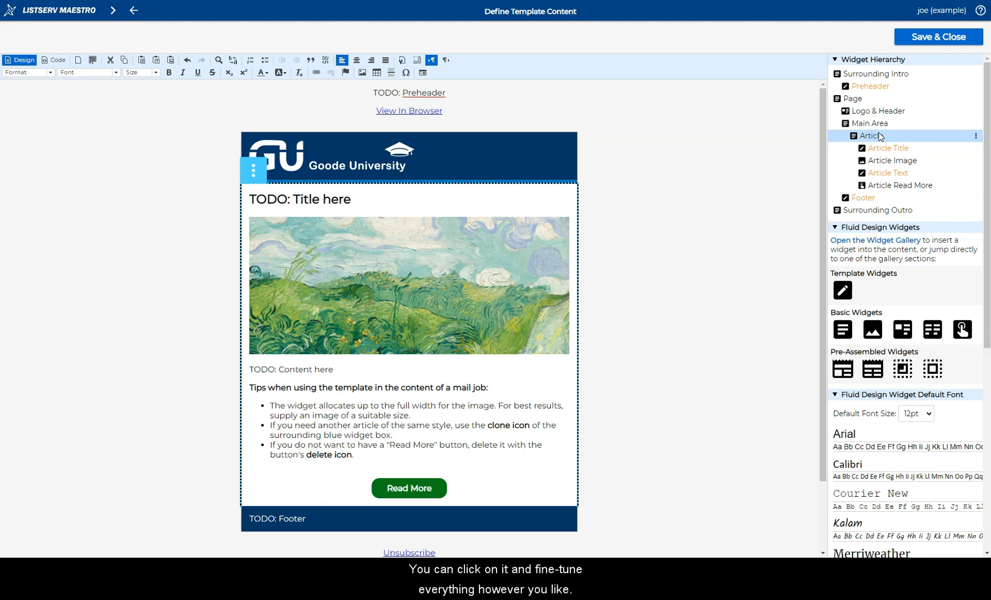
click(890, 151)
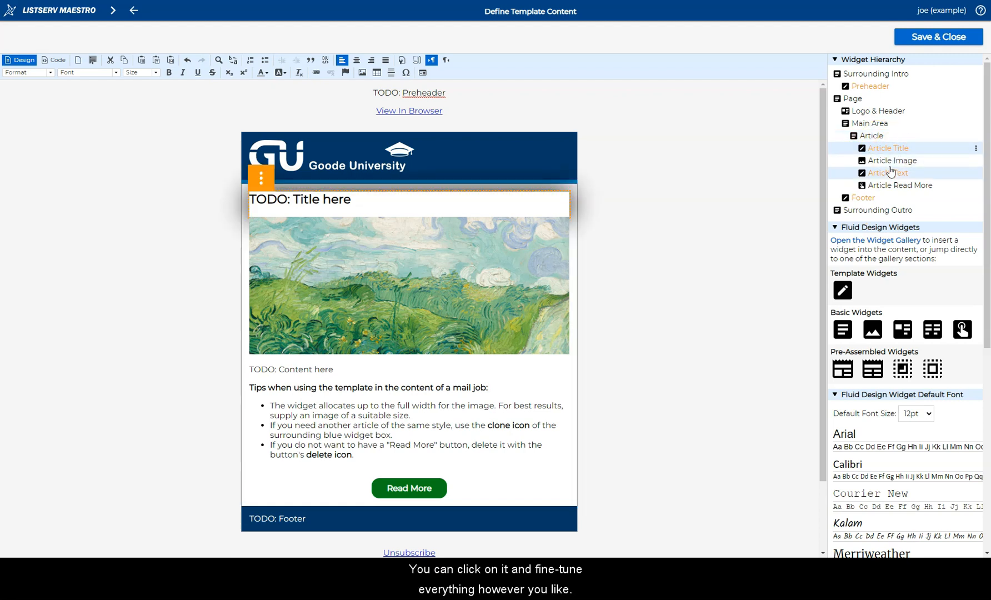
click(888, 161)
click(884, 186)
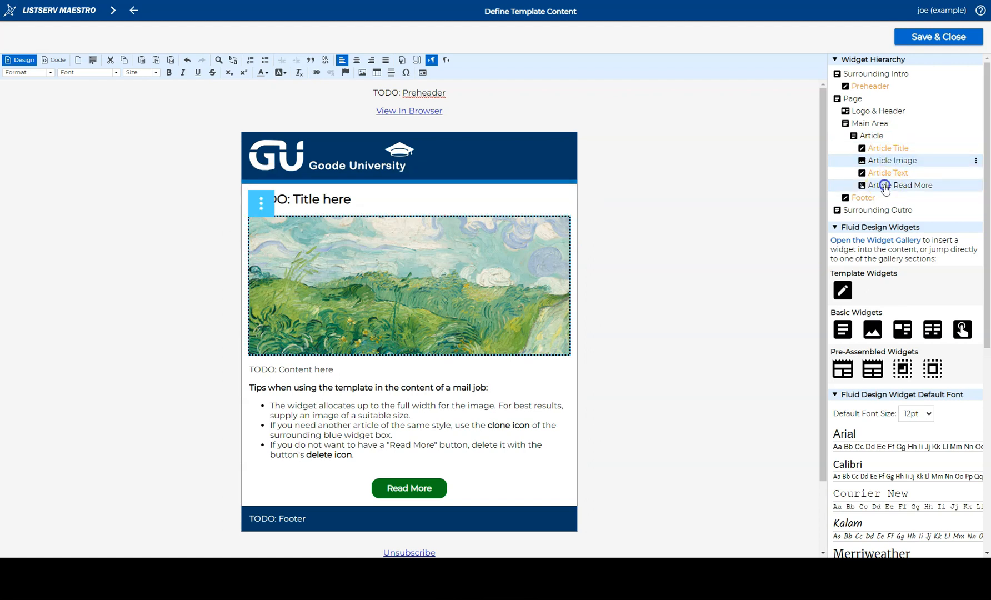
click(259, 461)
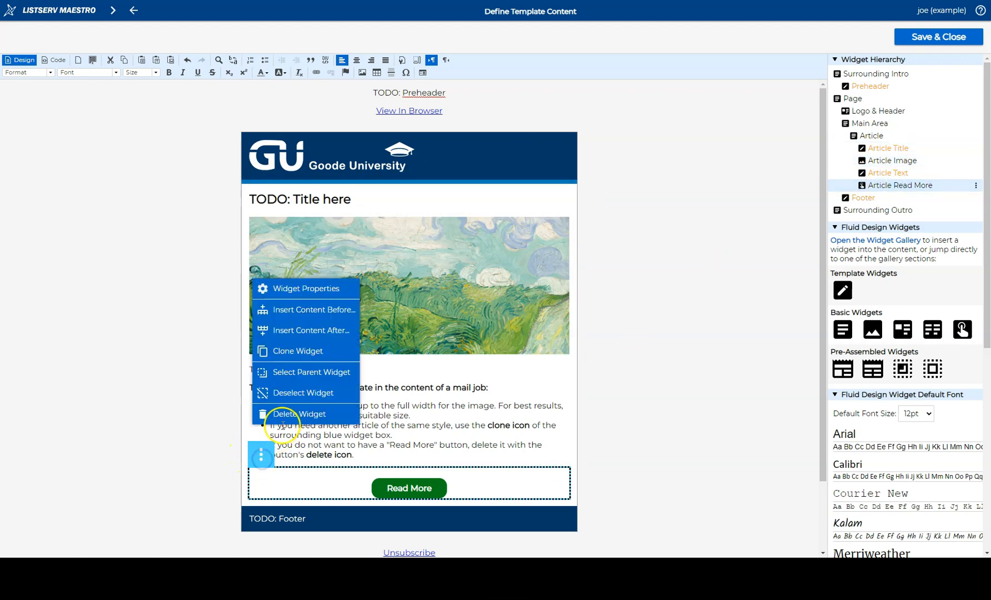
click(303, 289)
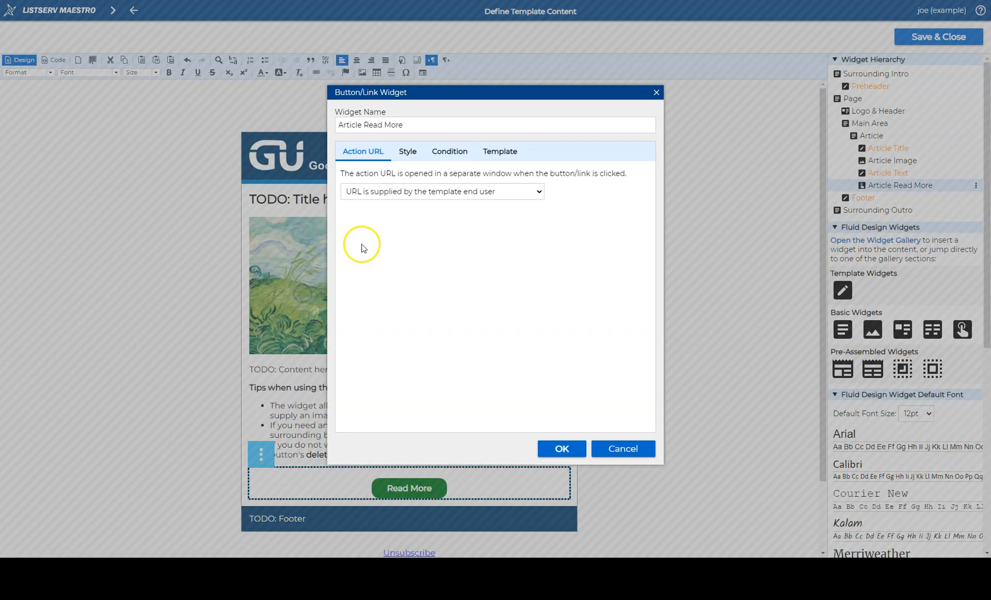
click(407, 151)
click(533, 242)
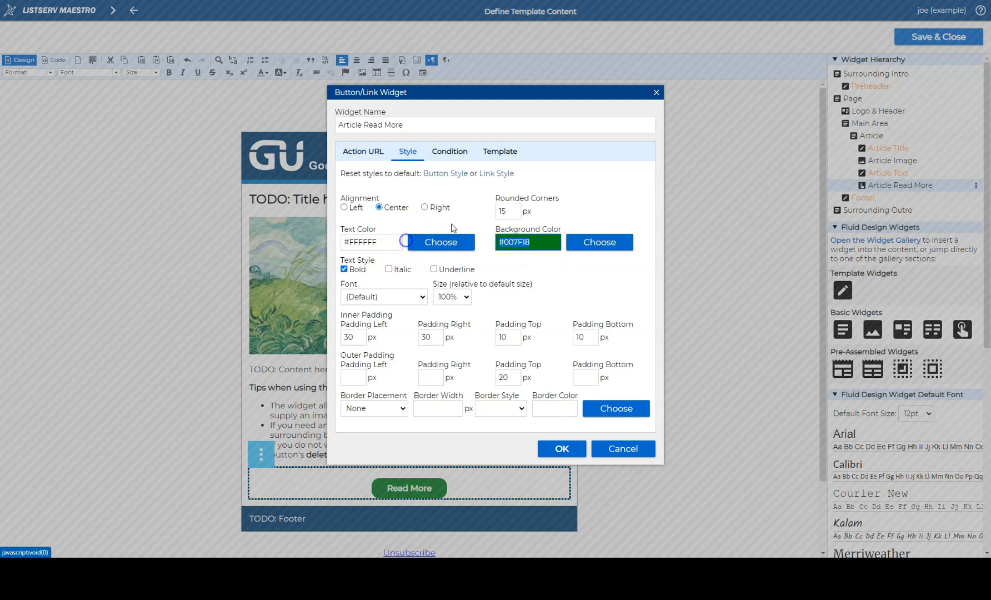
text(#007CBC)
Step: Give the Article Read More button 30 px rounded corners and 50 px left and right inner padding, and apply the changes
drag(503, 210, 470, 211)
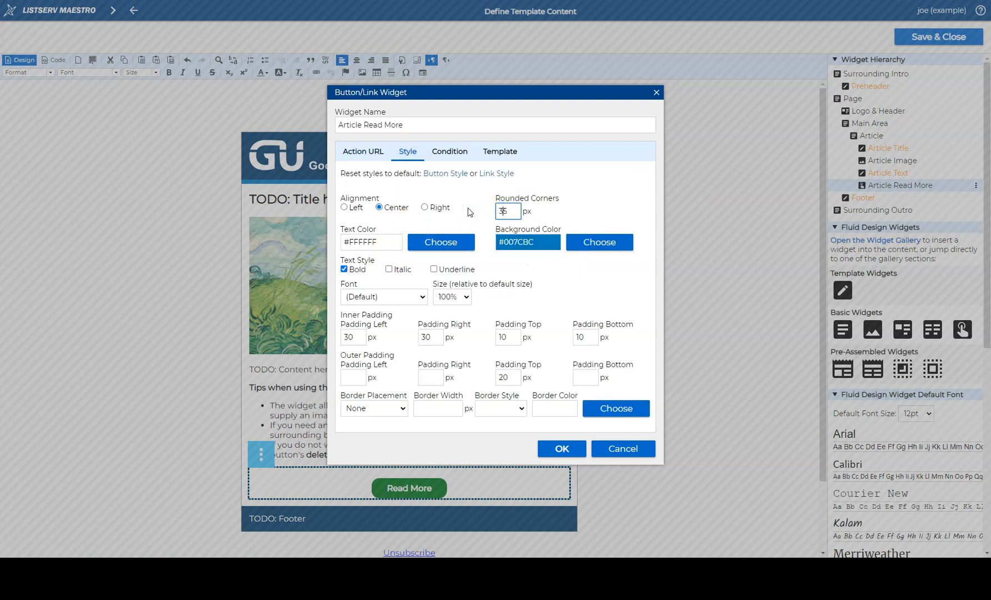
click(349, 336)
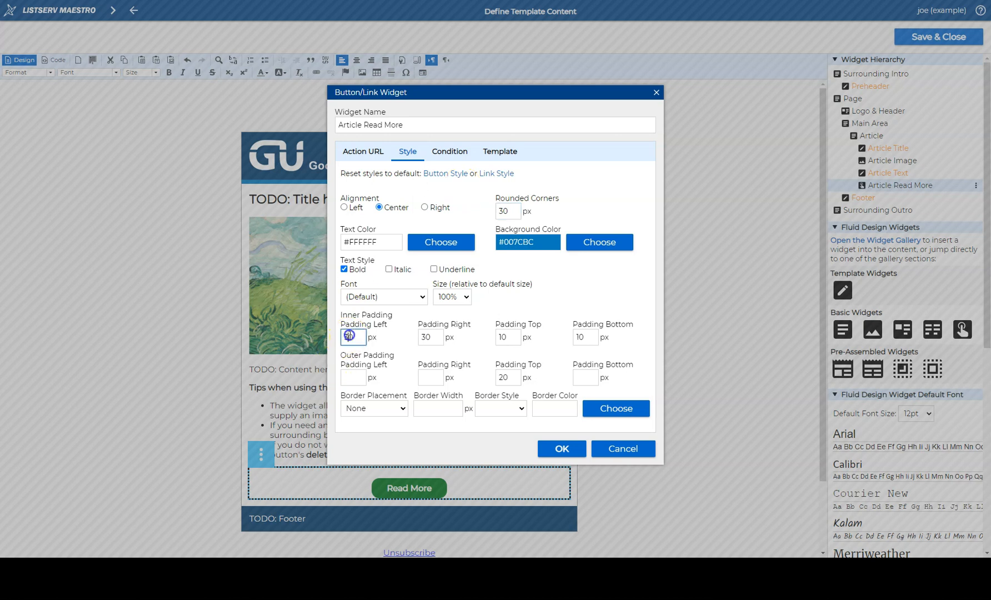
text(5)
click(423, 336)
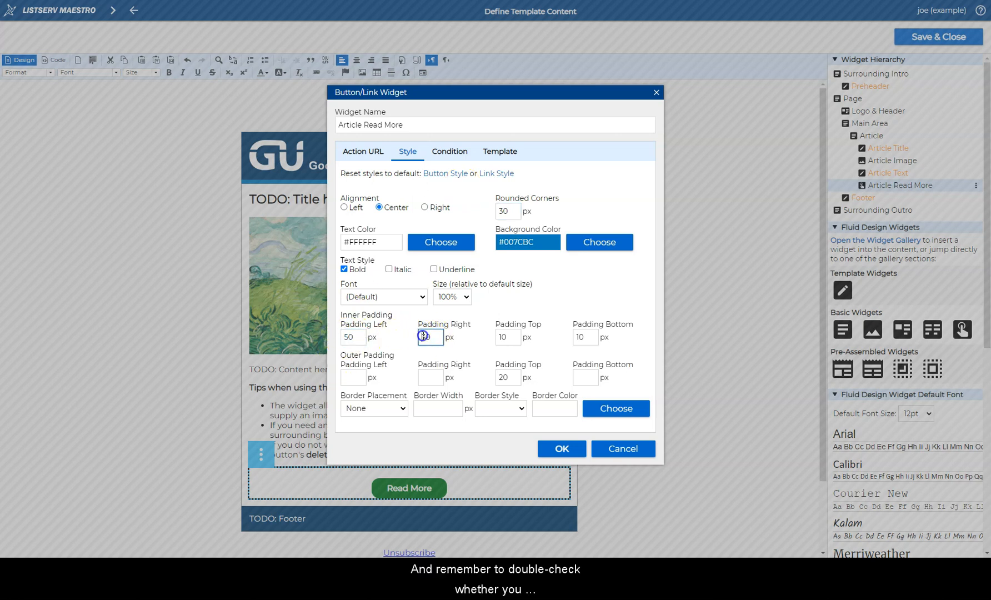
click(562, 448)
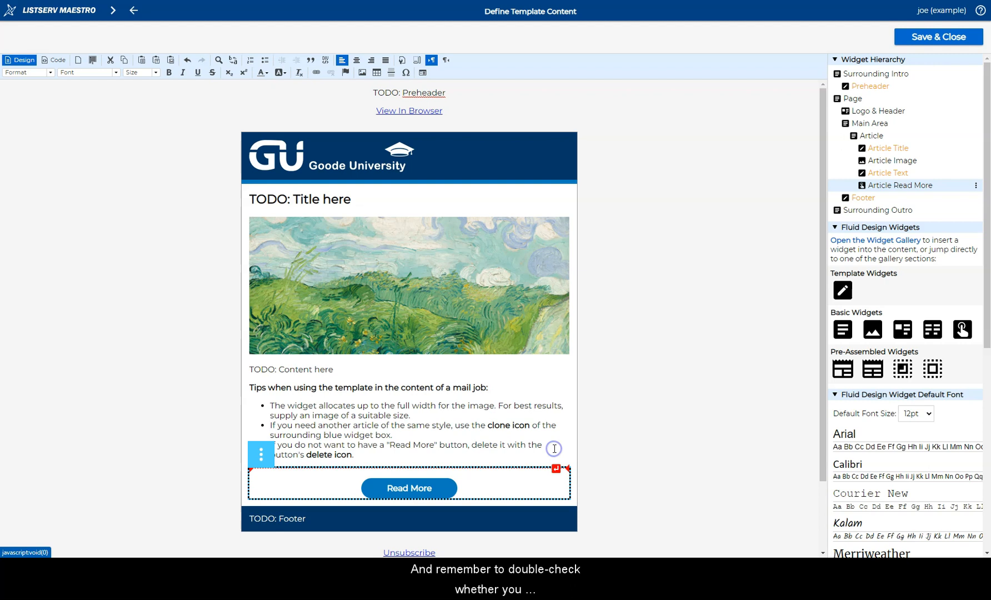
Step: Review the Cloneable and Deletable options for template end users in the Article widget's properties
click(878, 135)
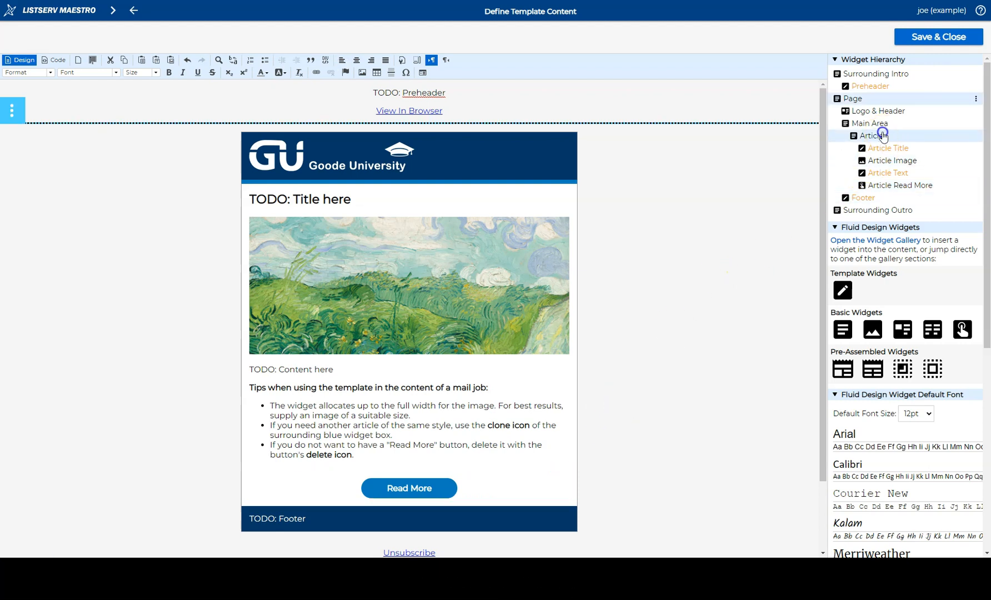
click(253, 169)
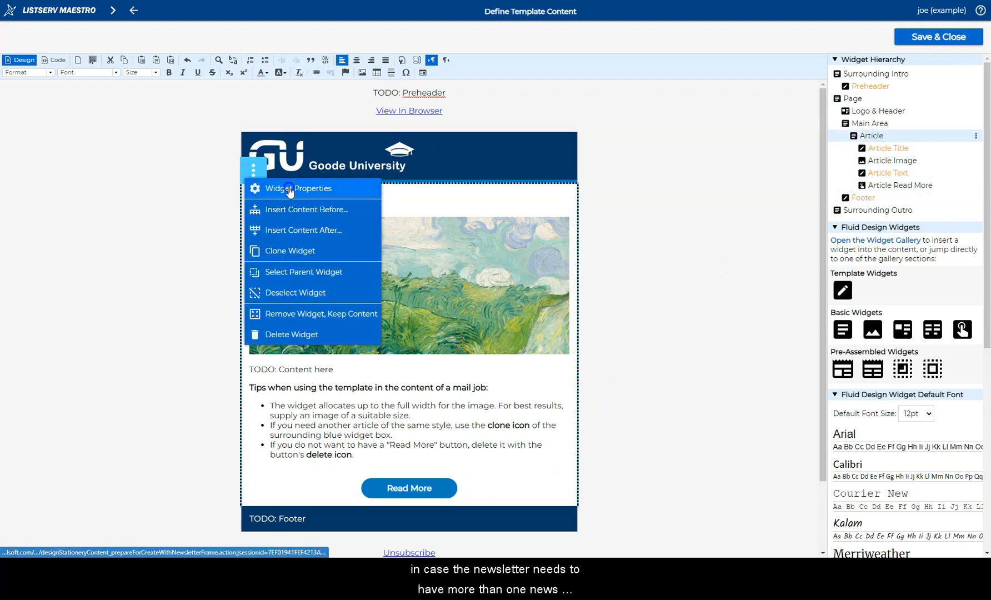
click(289, 188)
click(628, 146)
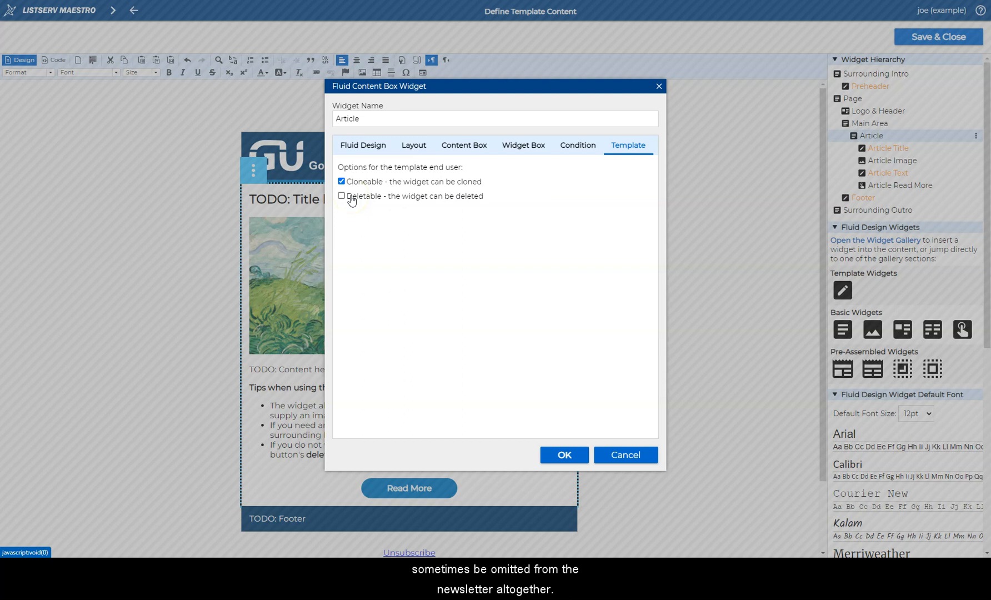
click(563, 454)
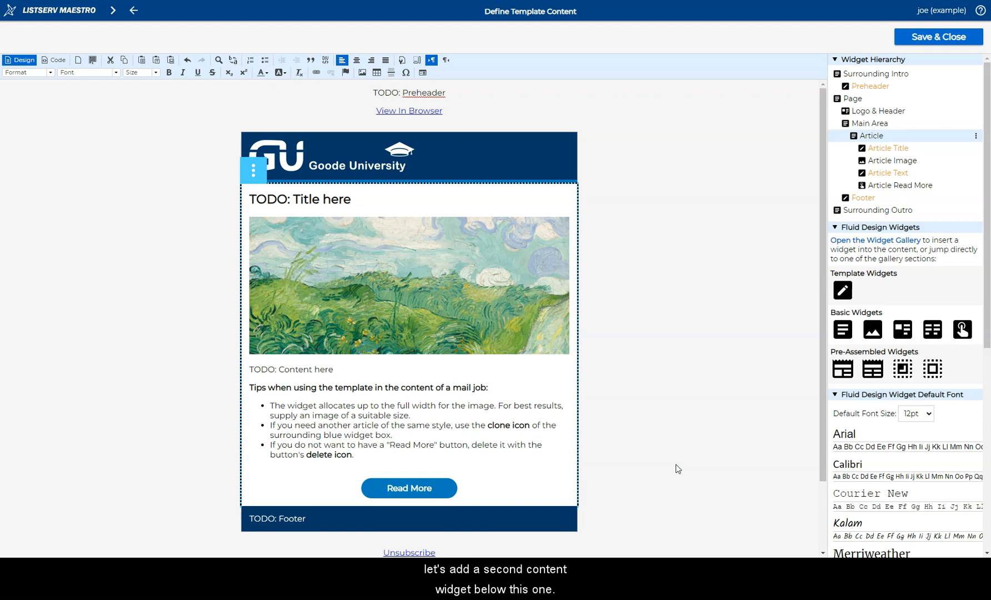
Step: Insert the "Illustrated Article, Top Image, Title Above, Responsive 2-Grid" widget after the Article widget
click(976, 138)
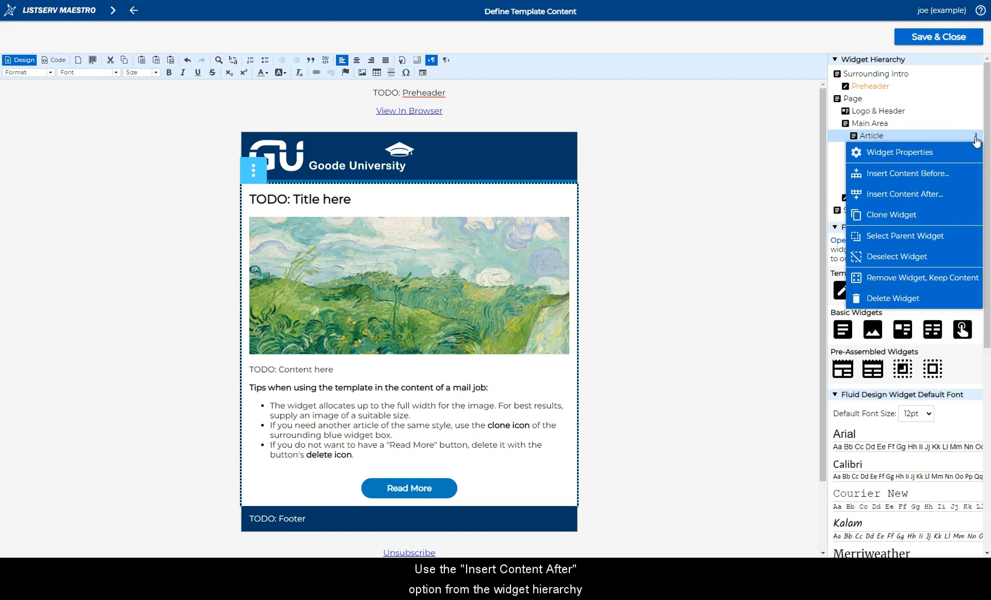
click(936, 194)
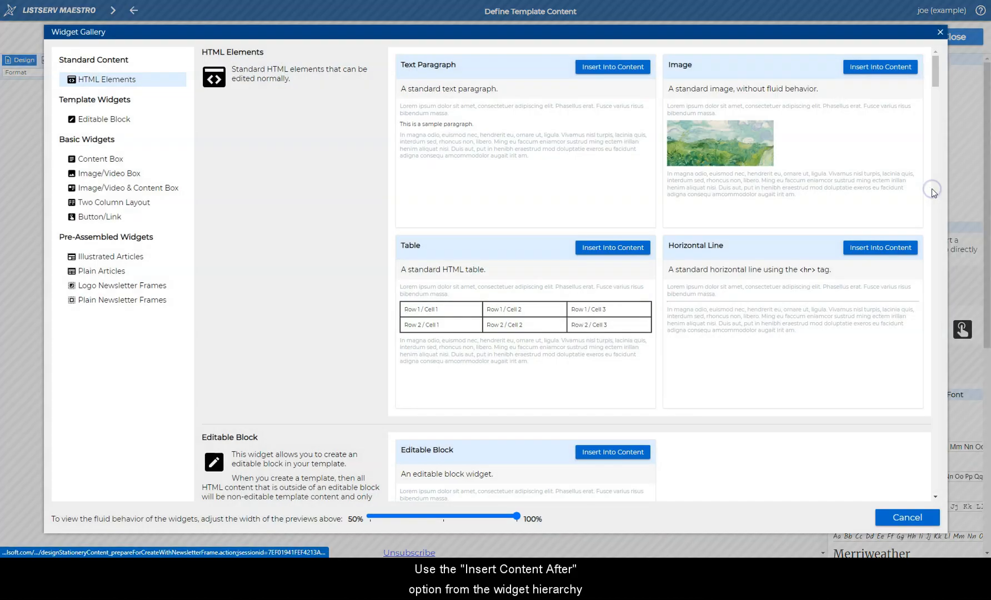
click(134, 257)
scroll(550, 294, down, 2)
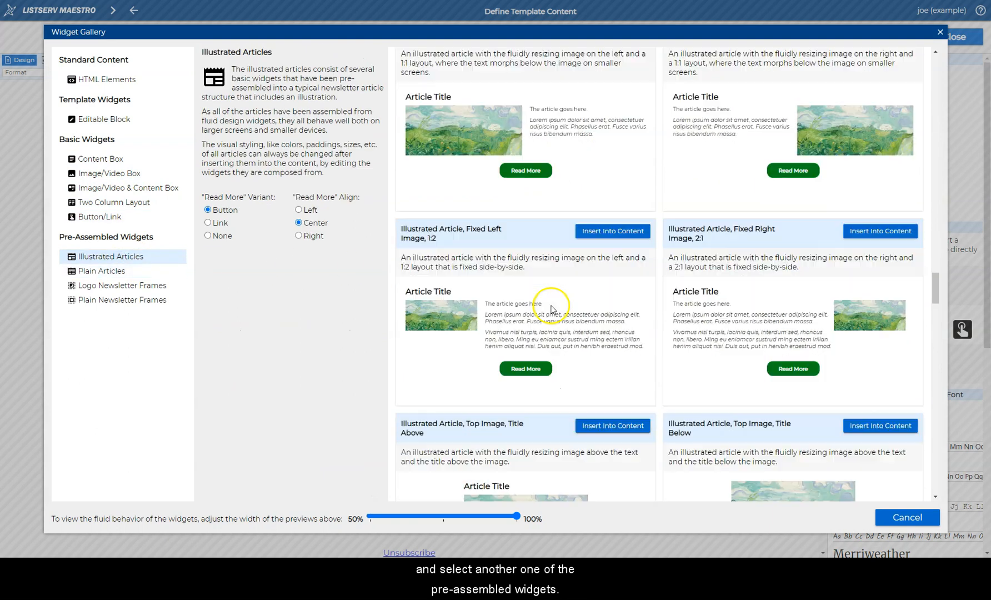
scroll(552, 309, down, 6)
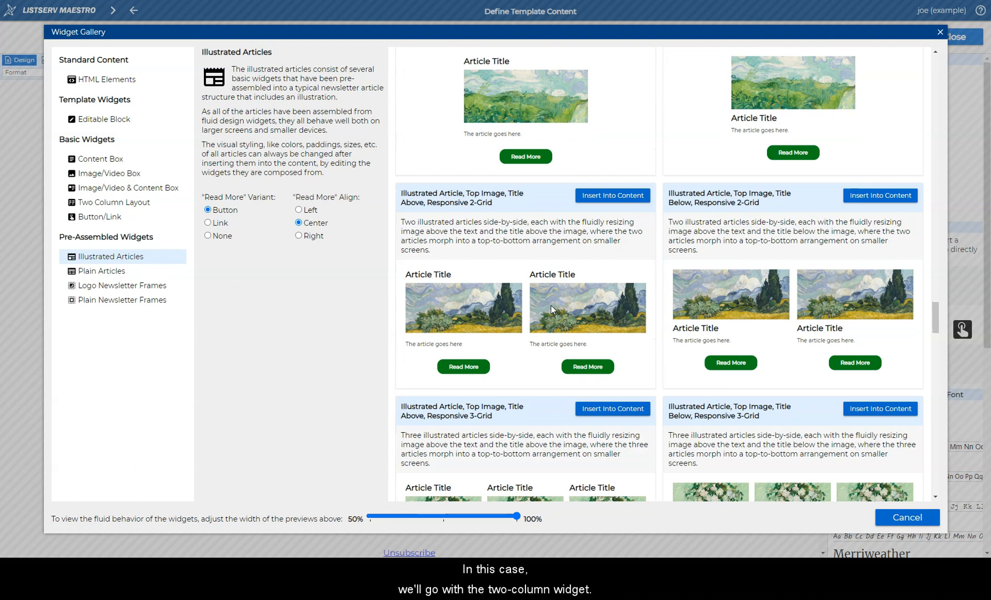
click(614, 196)
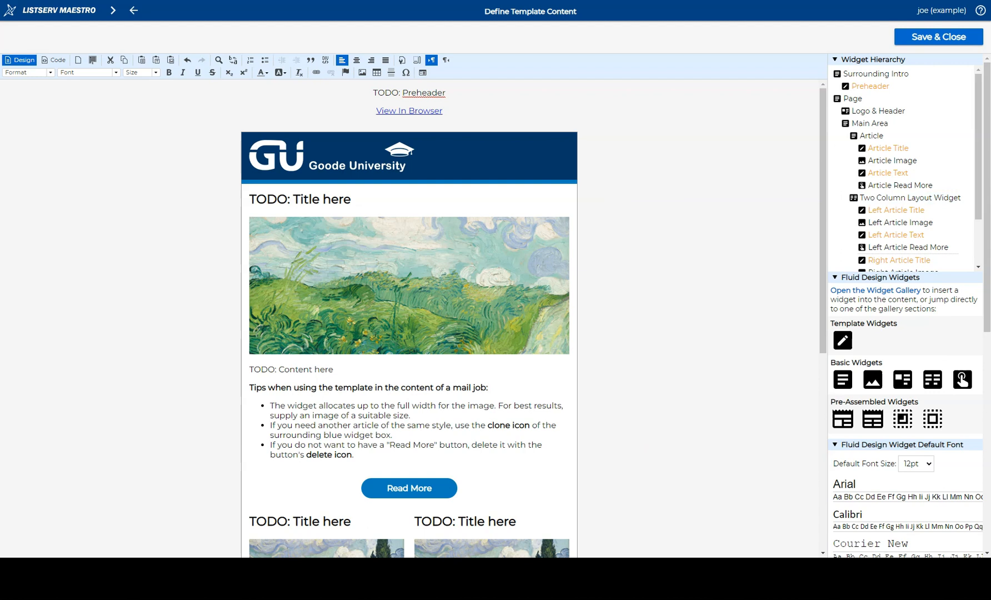
Step: Set the Left Article Read More button's background color to #007CBC and its rounded corners to 30 px
scroll(626, 454, down, 6)
click(342, 442)
click(260, 386)
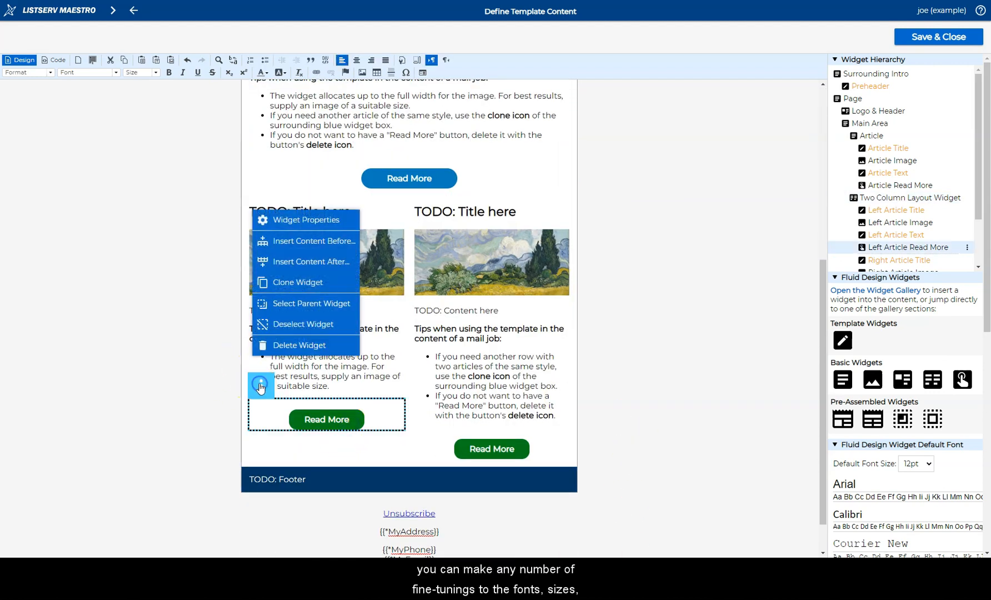
click(332, 219)
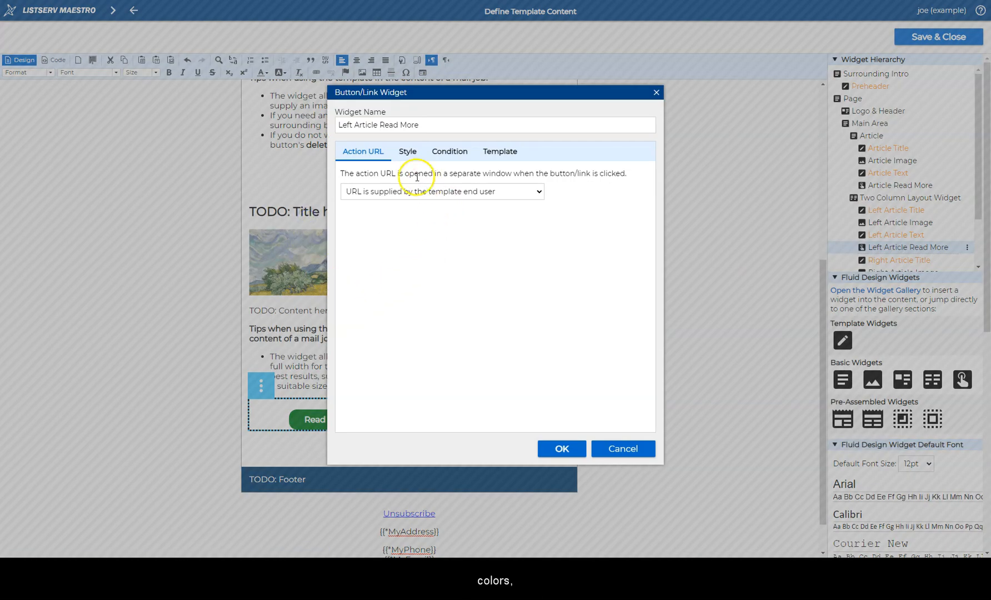
click(406, 152)
click(450, 242)
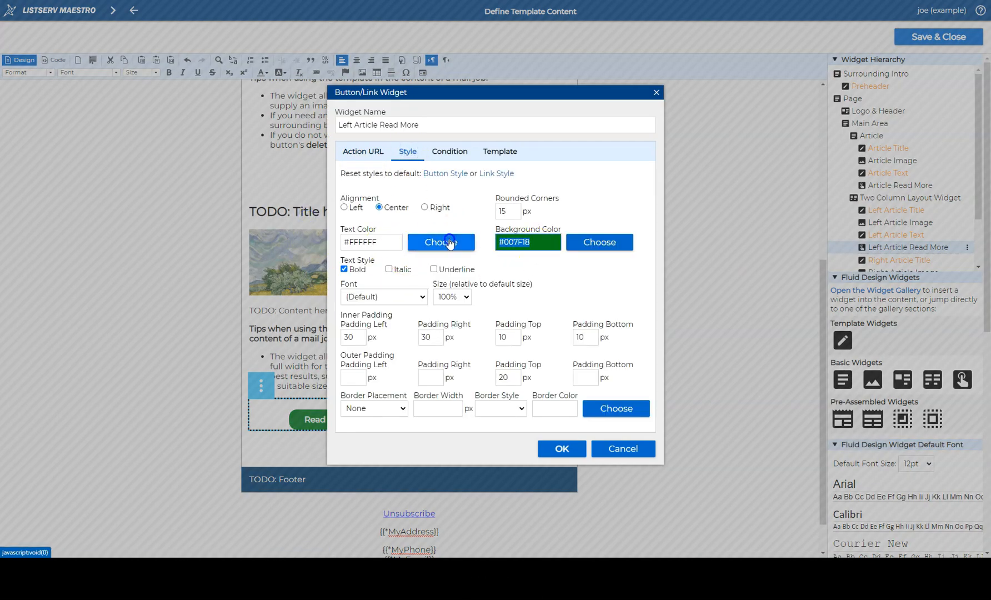
double_click(503, 210)
text(30)
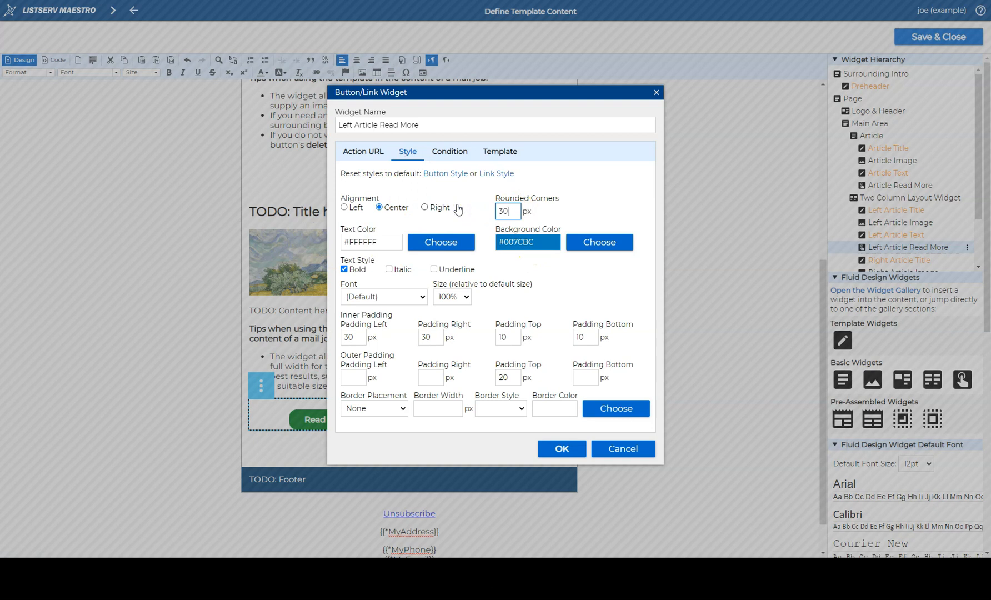
Step: Set the Left Article Read More button's left and right inner padding to 50 px and apply the changes
click(317, 363)
key(BackSpace)
text(5)
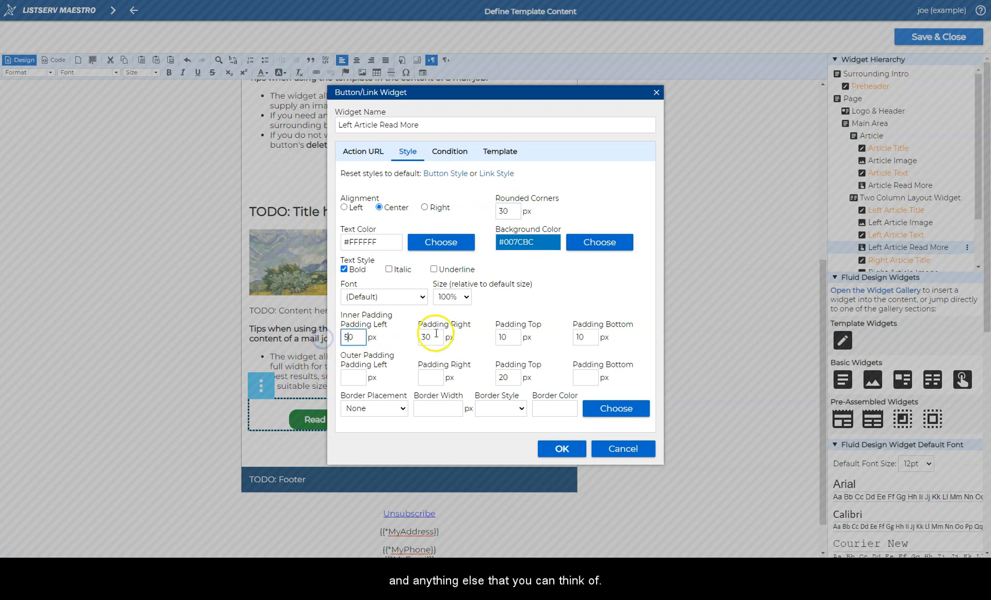
click(426, 337)
key(BackSpace)
text(5)
click(568, 440)
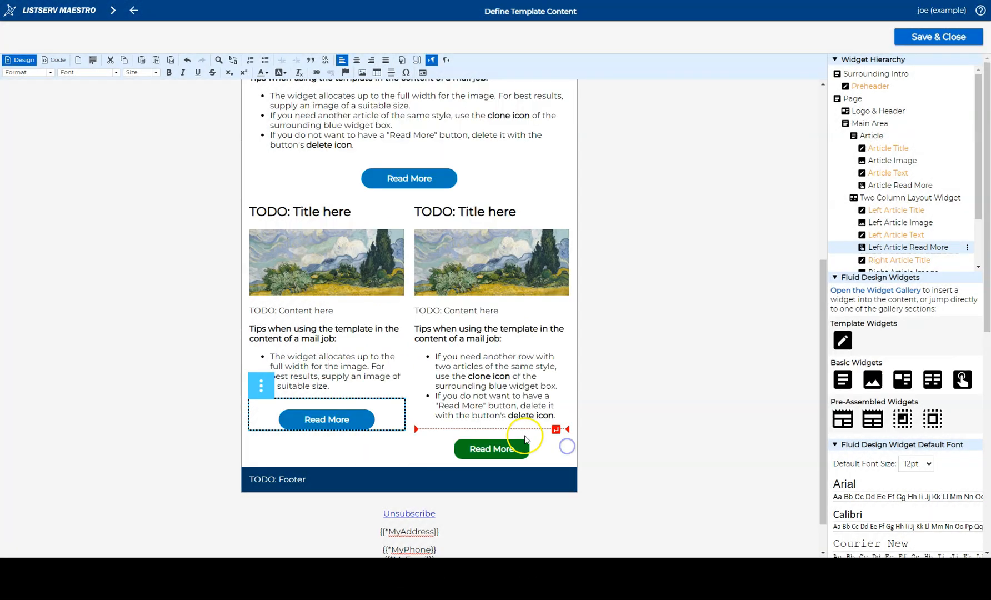
Step: Set the Right Article Read More button's background color to #007CBC and its rounded corners to 30 px
click(499, 448)
click(426, 415)
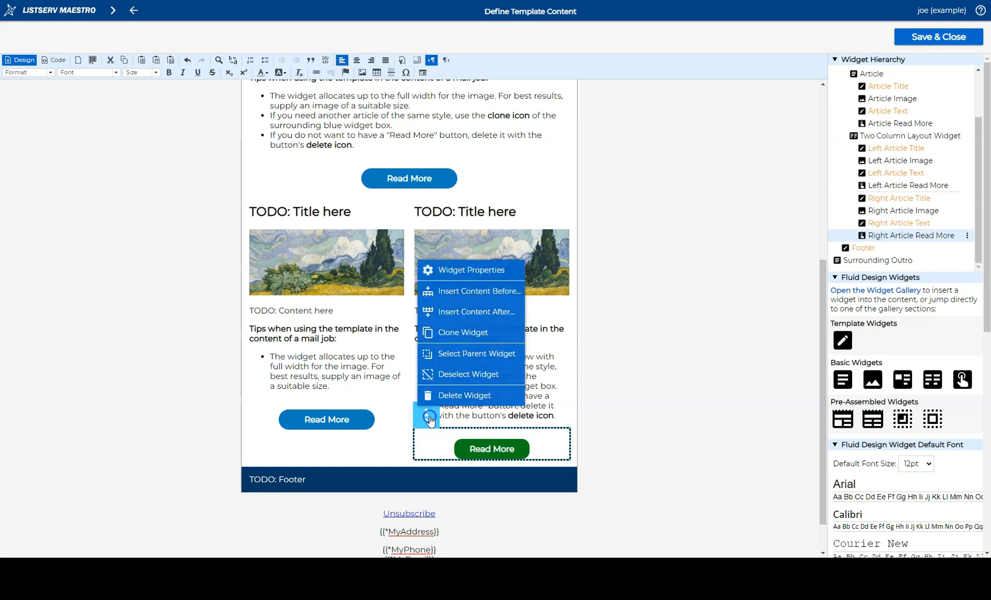
click(467, 278)
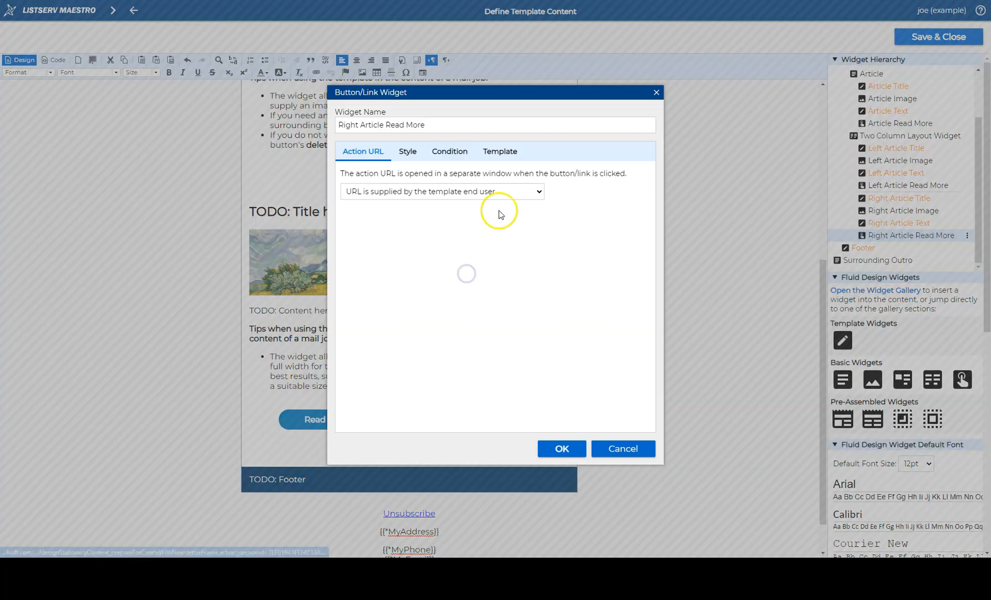
click(410, 154)
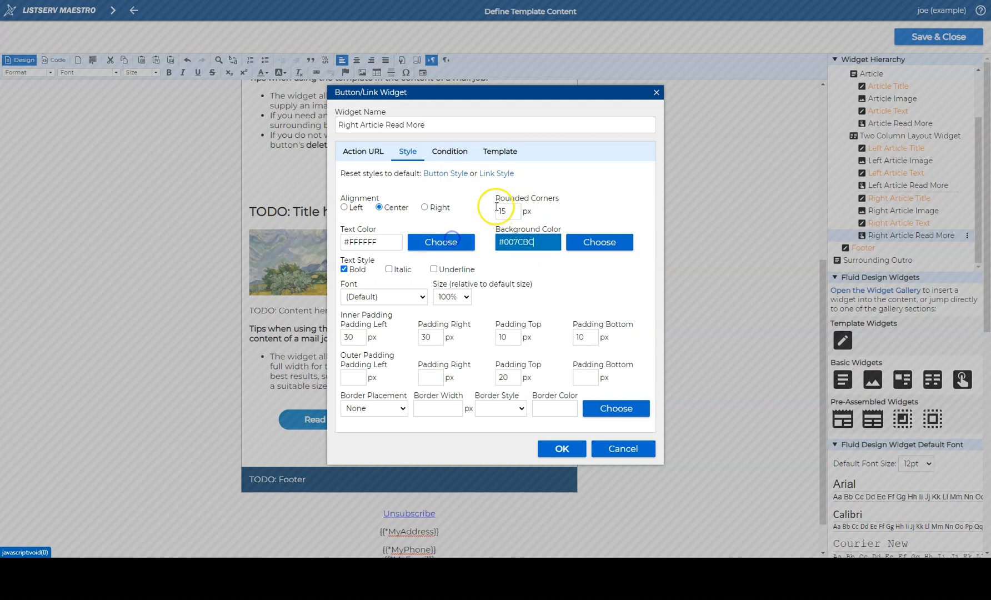
click(485, 212)
text(30)
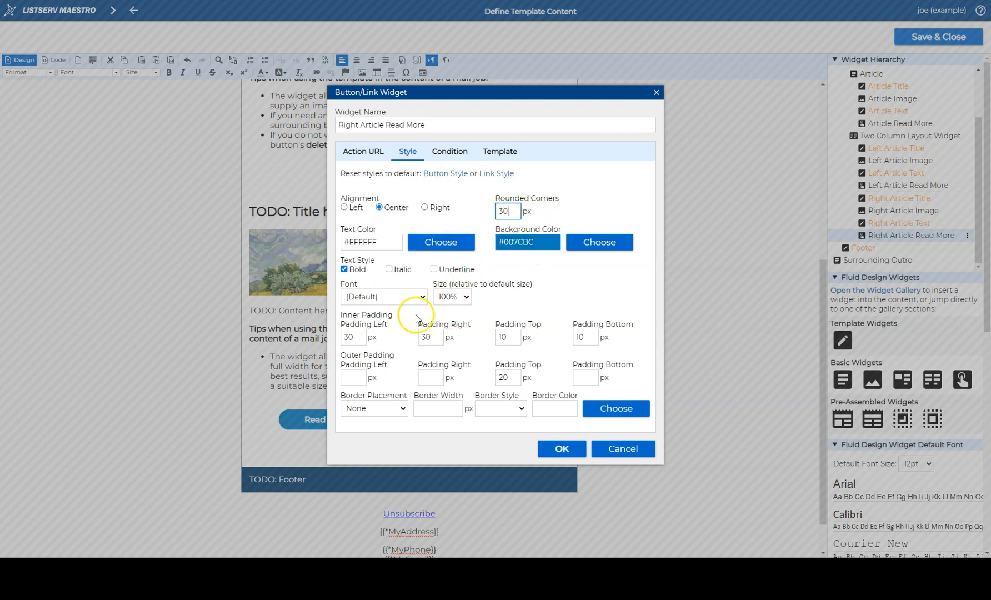
Step: Set the Right Article Read More button's left and right inner padding to 50 px and apply the changes
click(340, 337)
text(50)
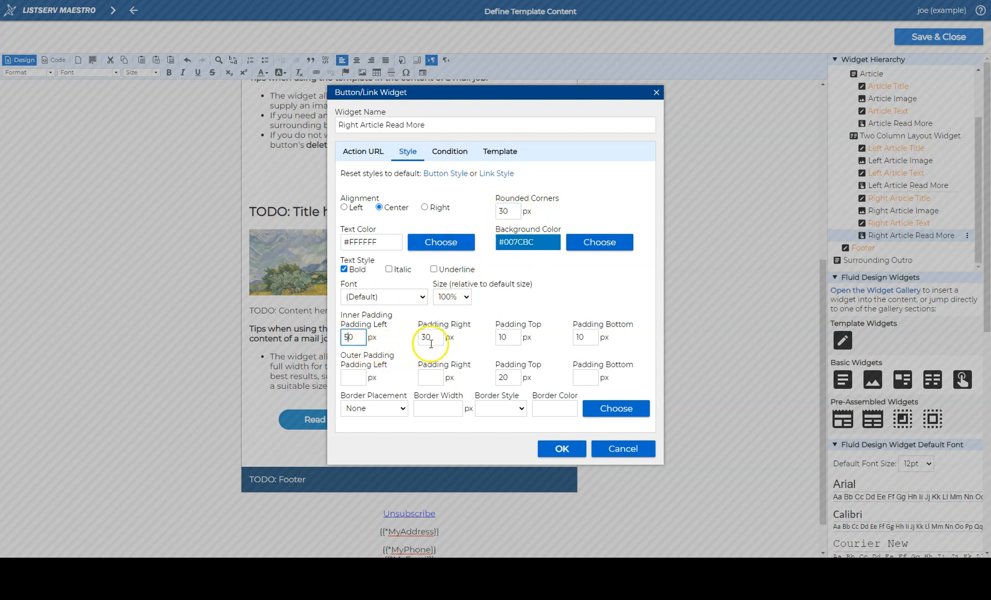
click(428, 337)
text(50)
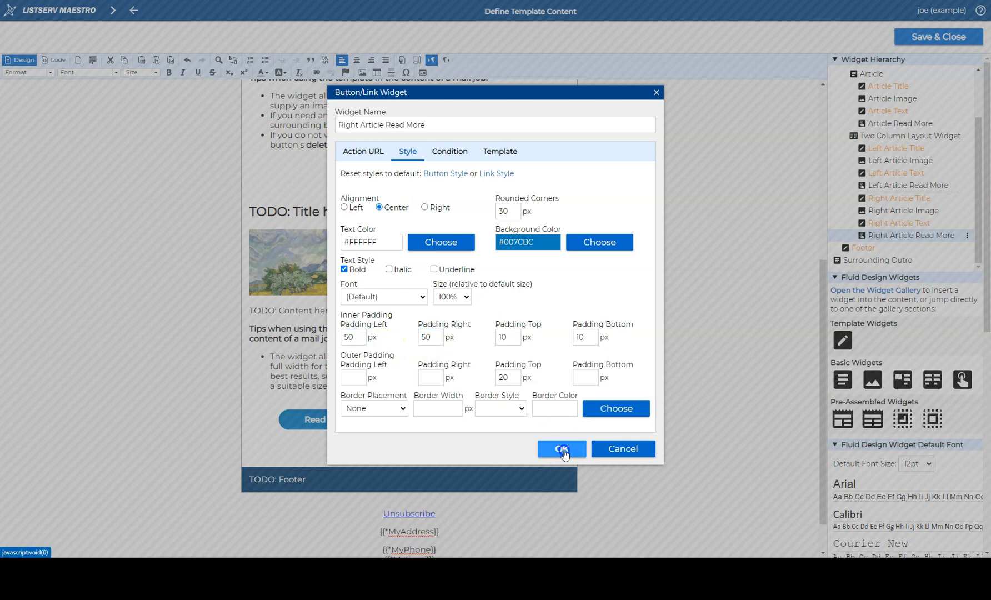
click(561, 448)
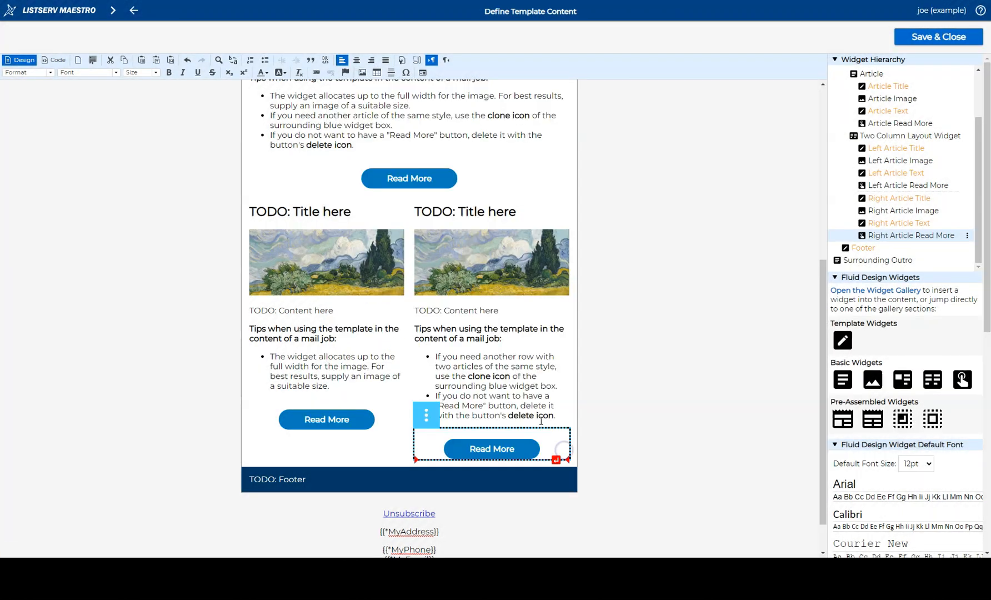
Step: Make the Two Column Layout Widget deletable for template end users and apply its properties
click(913, 136)
click(256, 192)
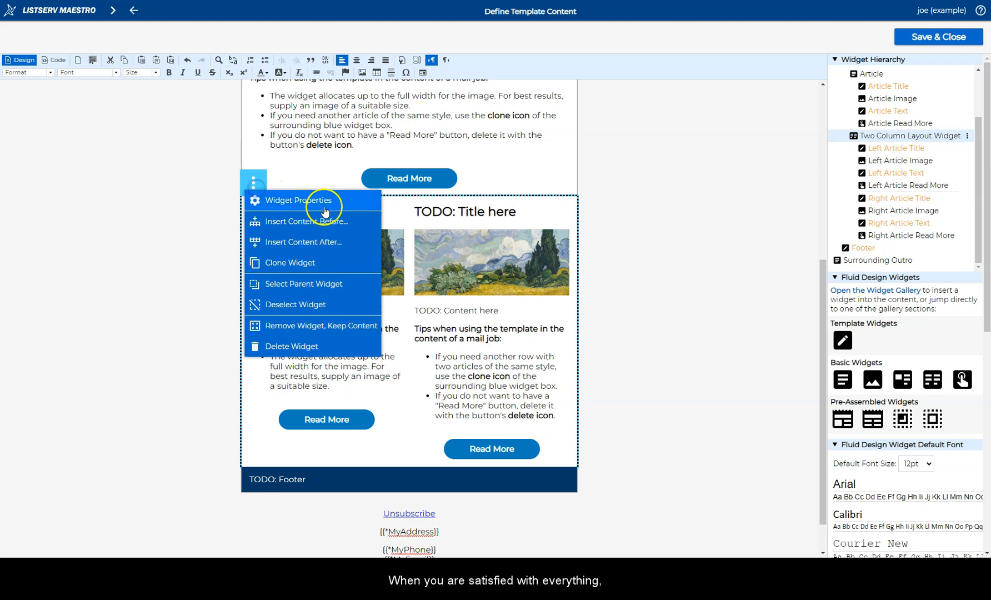
click(332, 203)
click(657, 157)
click(333, 206)
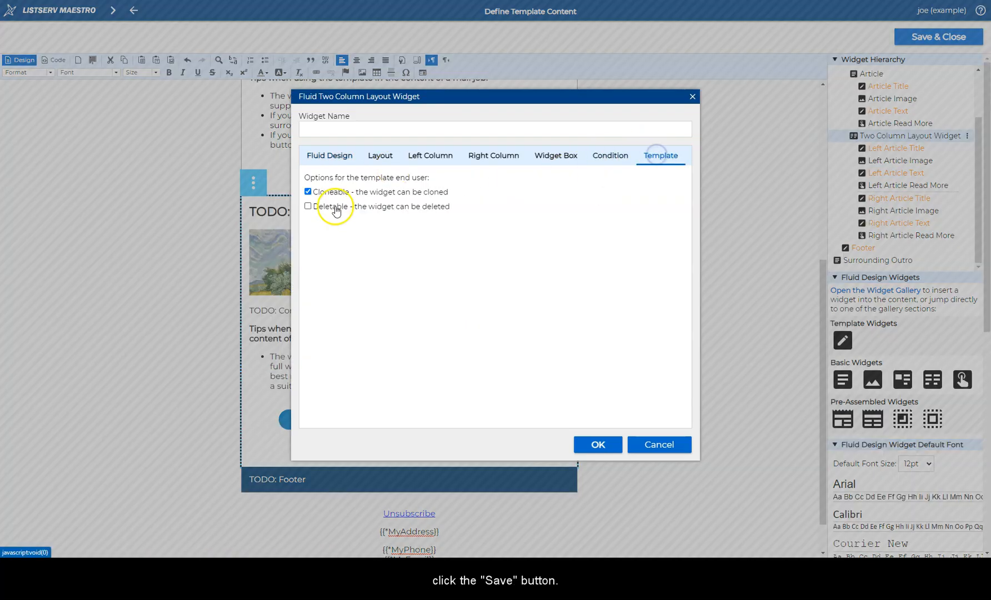
click(614, 440)
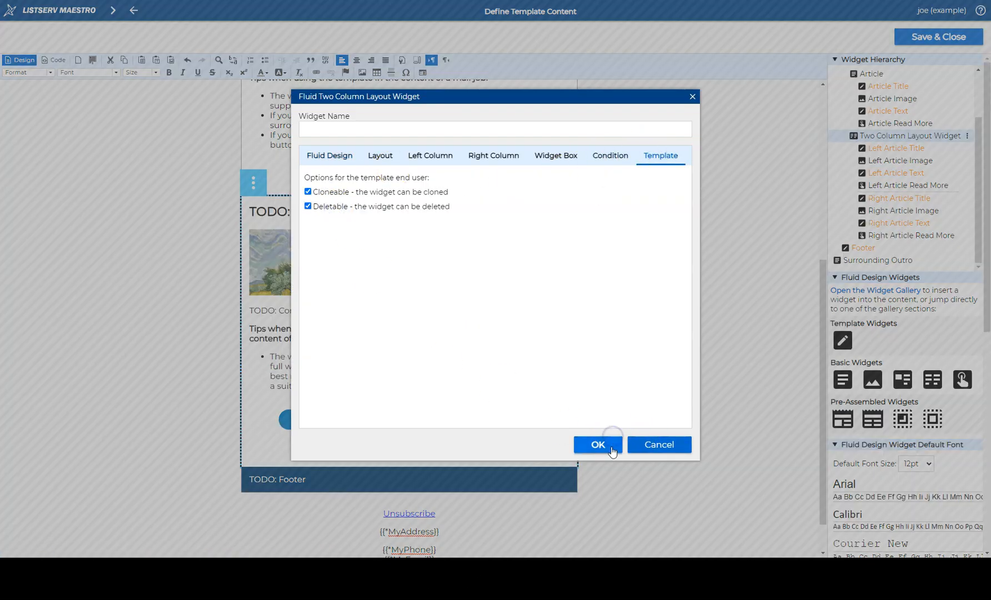
Step: Save and close the template content, and enable New Template for use
click(952, 35)
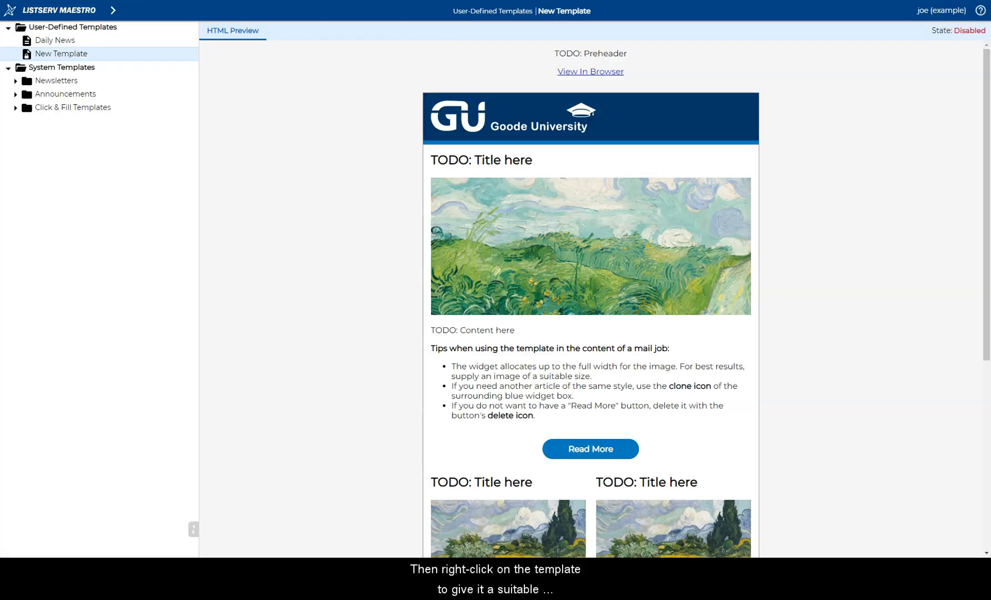
right_click(76, 54)
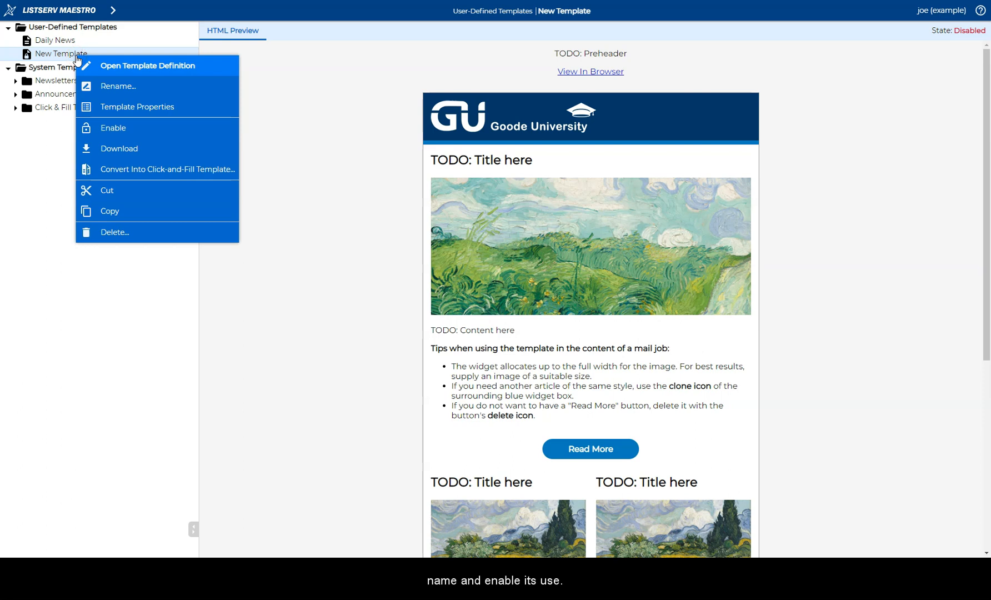
click(106, 128)
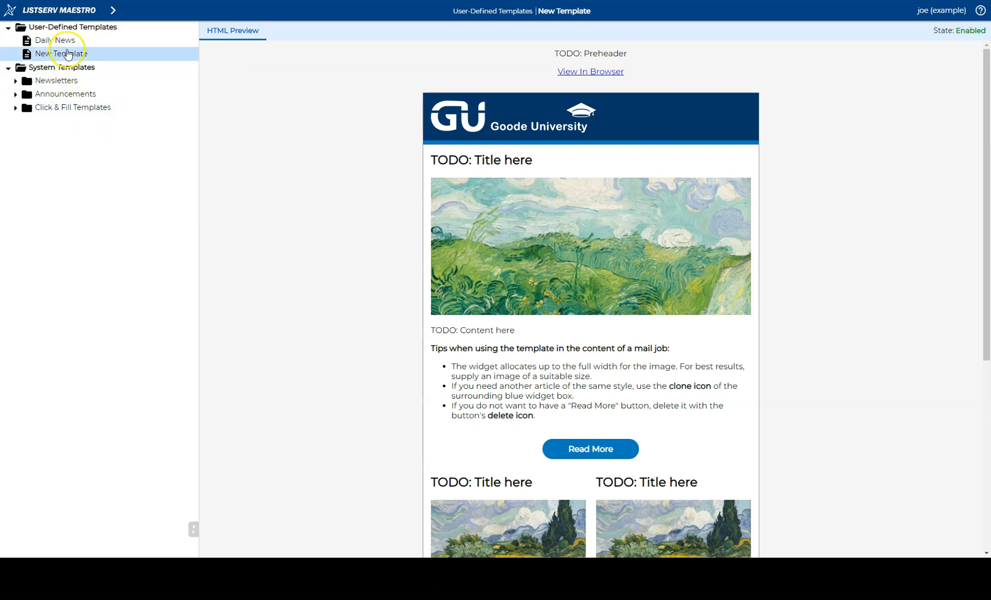
Step: Rename New Template as "School of Engineering"
right_click(67, 55)
click(108, 81)
key(BackSpace)
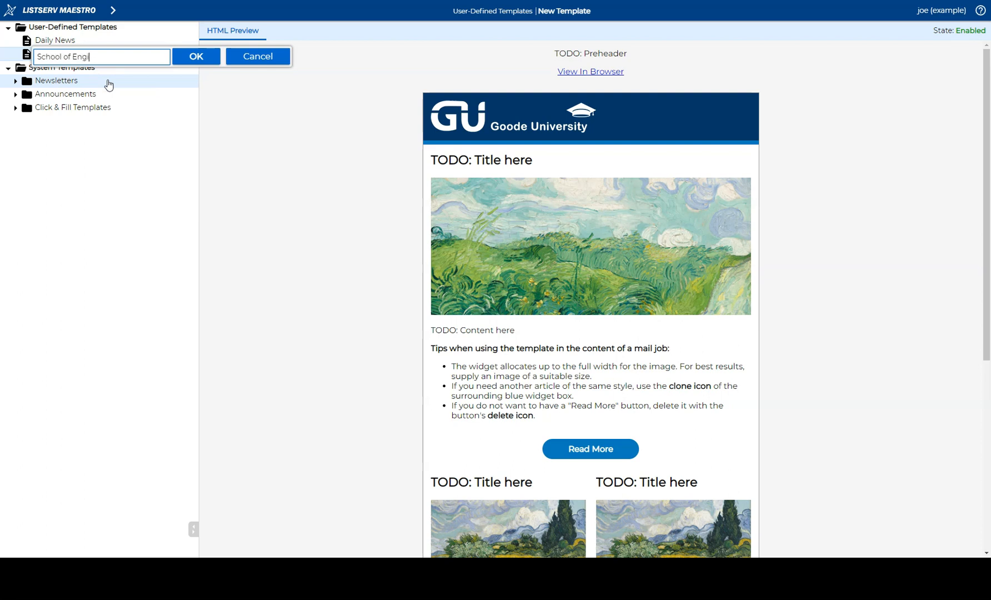
key(Return)
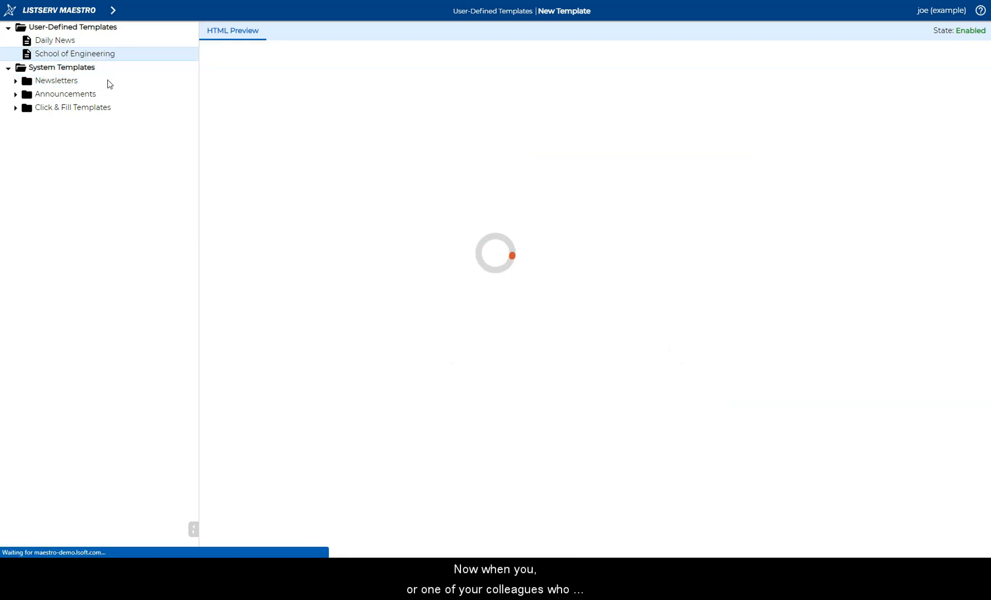
Step: Go to the mail jobs and open the email content definition of the "School of Engineering - October 2022" job
click(117, 29)
click(112, 10)
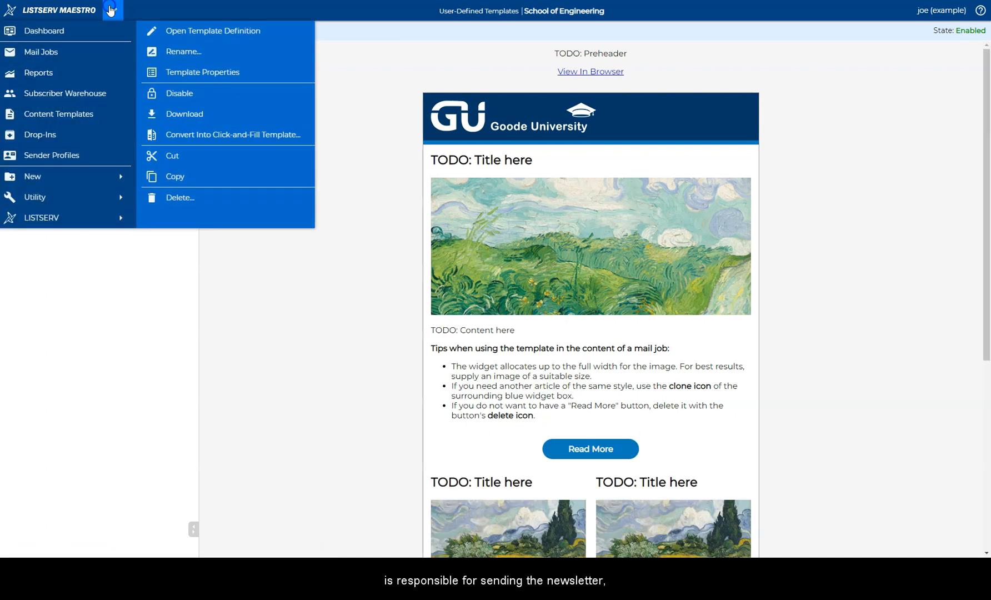
click(68, 46)
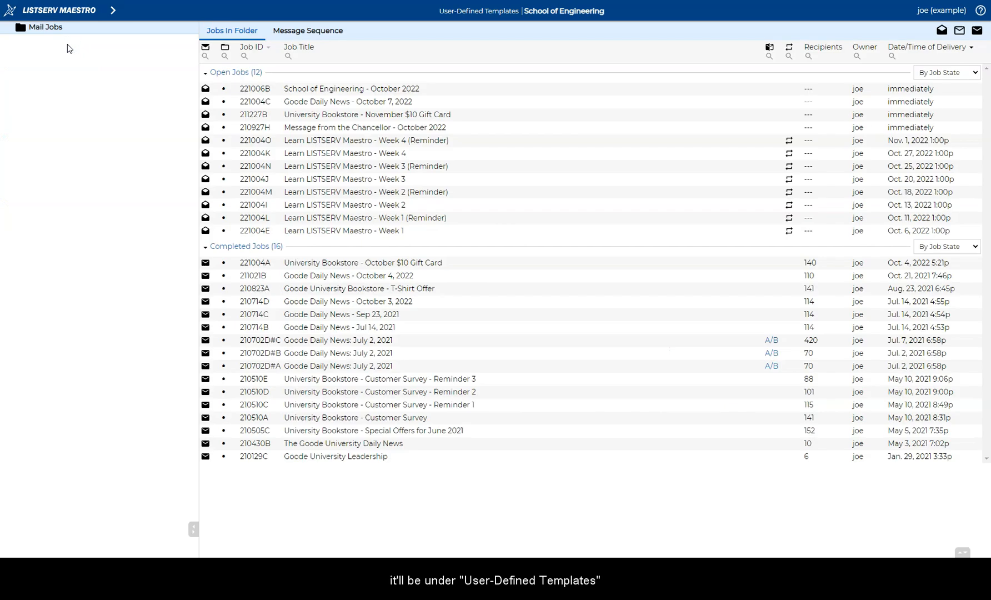
click(365, 92)
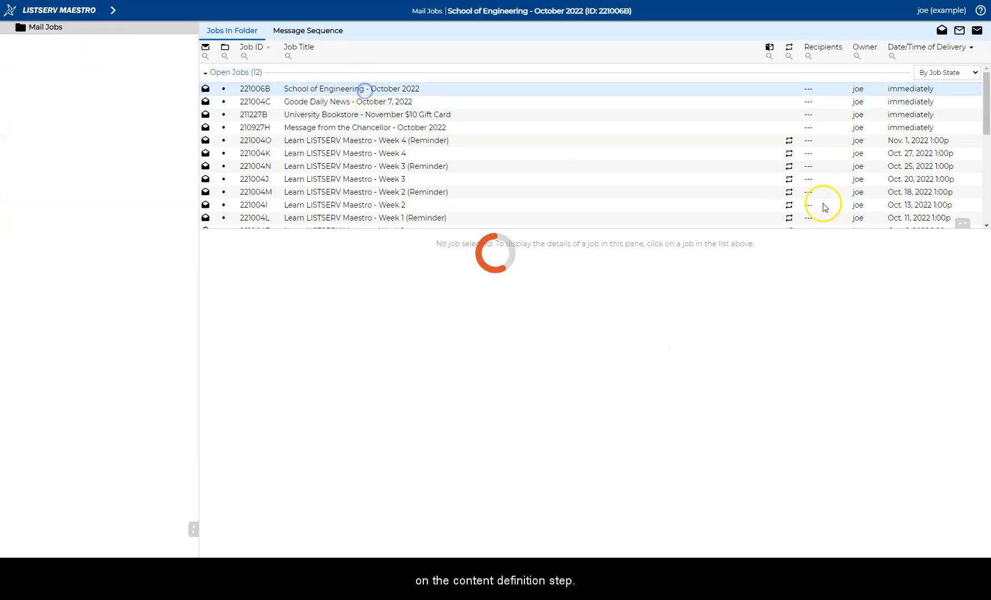
click(931, 238)
click(419, 107)
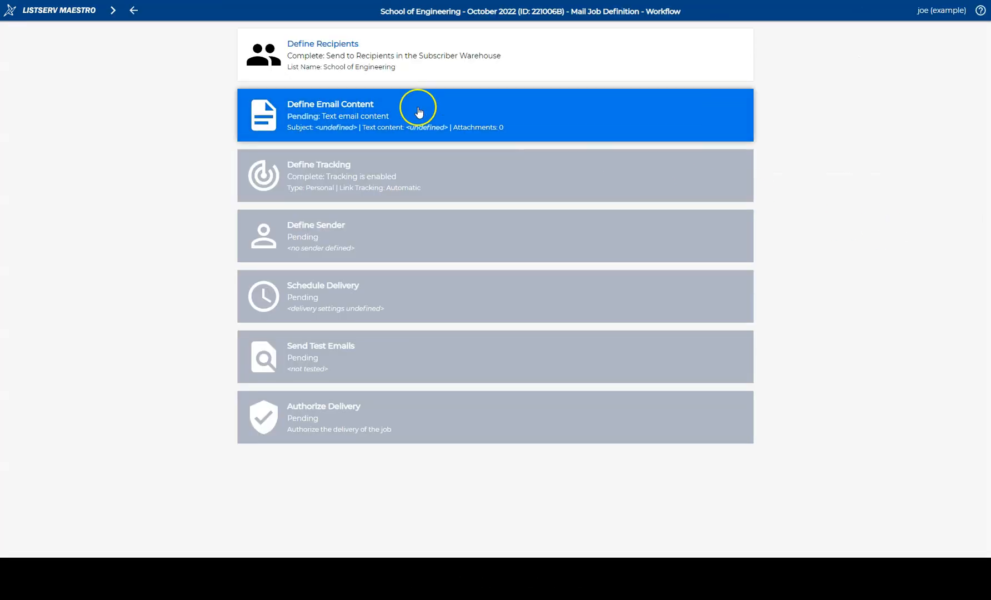
Step: Load the user-defined School of Engineering template as the mail job's content
click(464, 263)
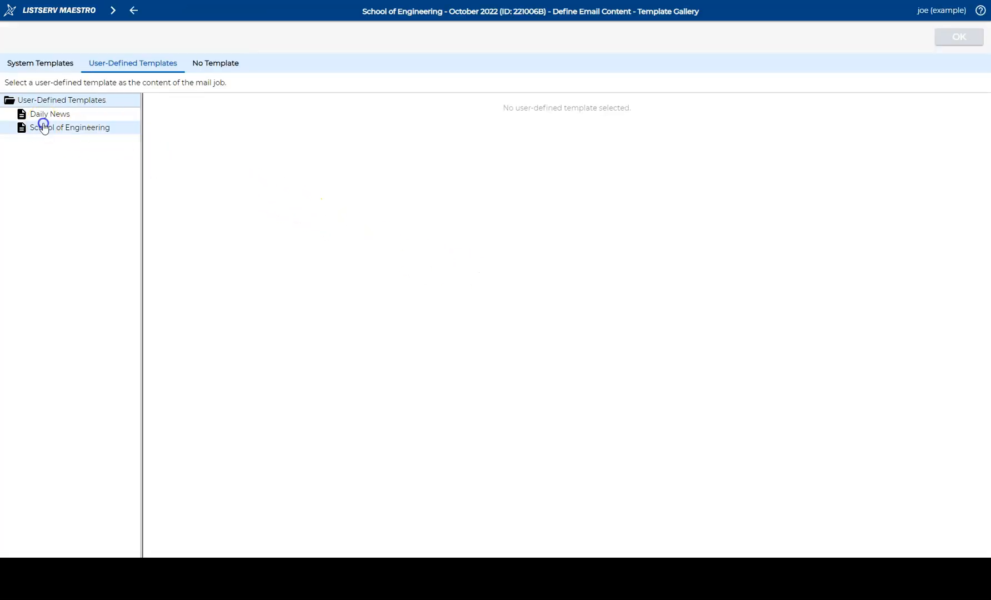
click(44, 128)
click(949, 40)
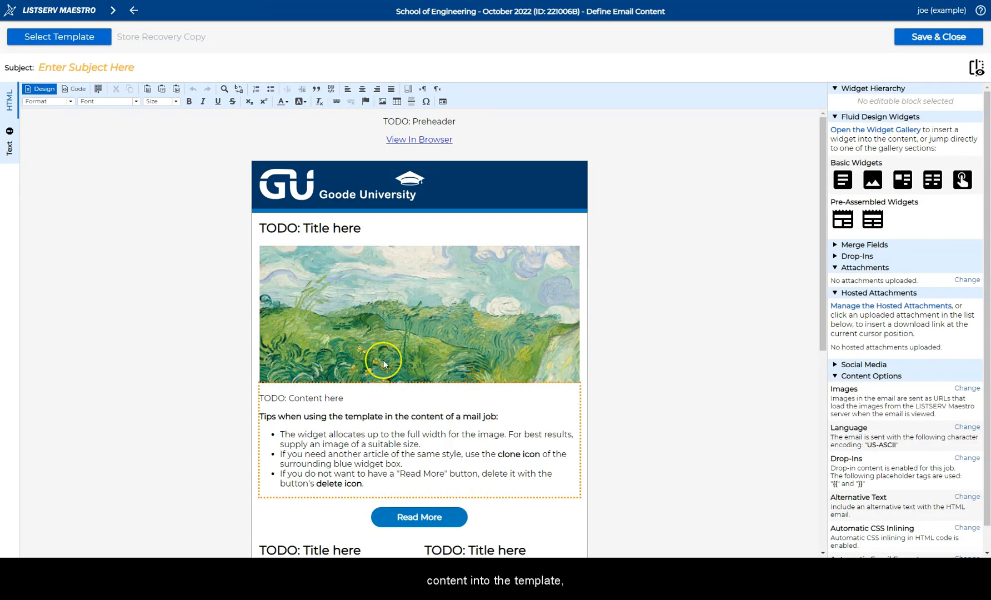
Step: Replace the full-width article's title with "Laser Team Wins Award" and its placeholder text with the paragraph about the Laser Architecture Team's Innovator Award
drag(361, 229, 267, 229)
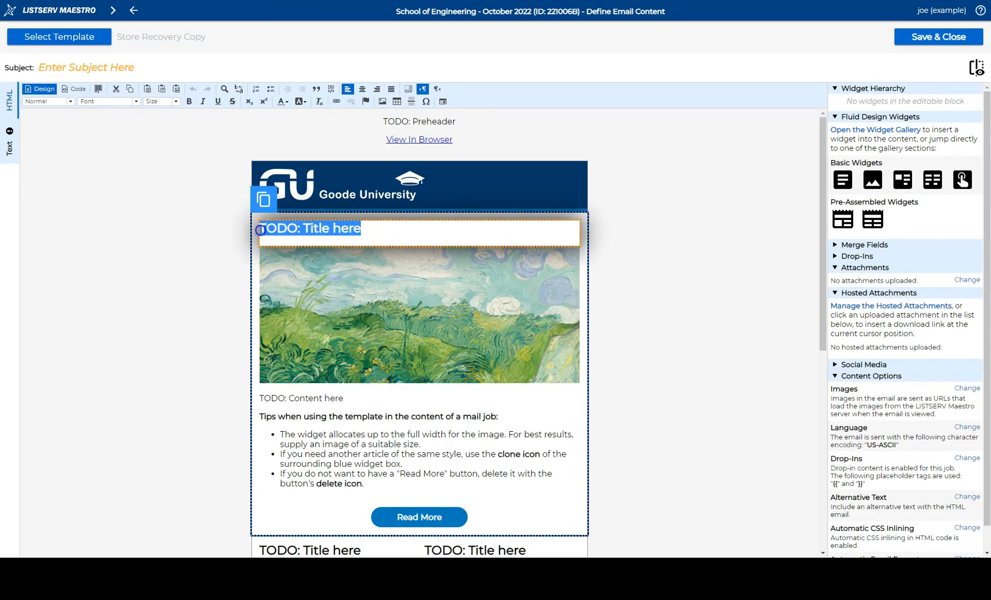
text(Laser Team Wins Award)
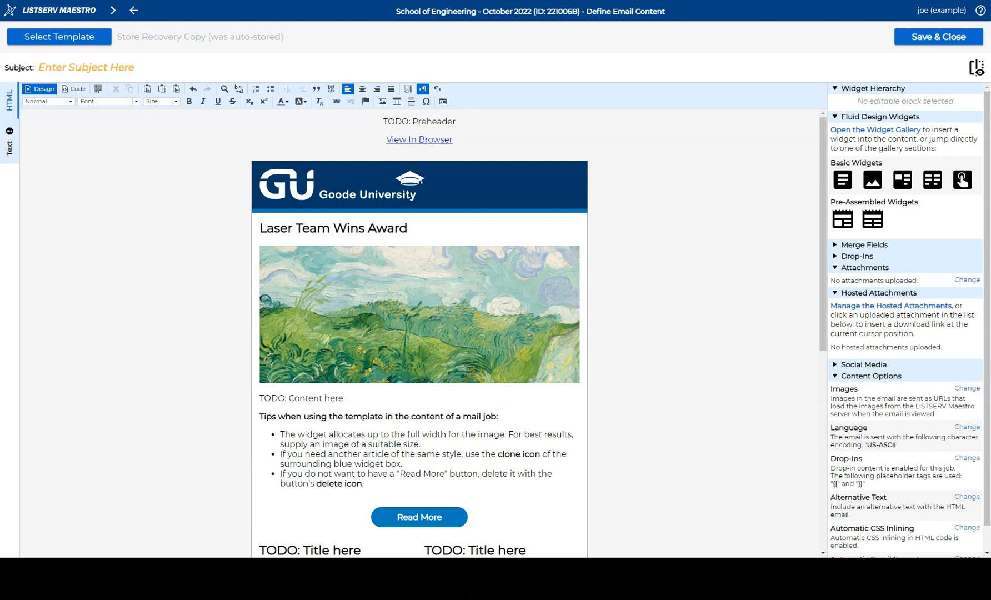
drag(372, 482, 237, 398)
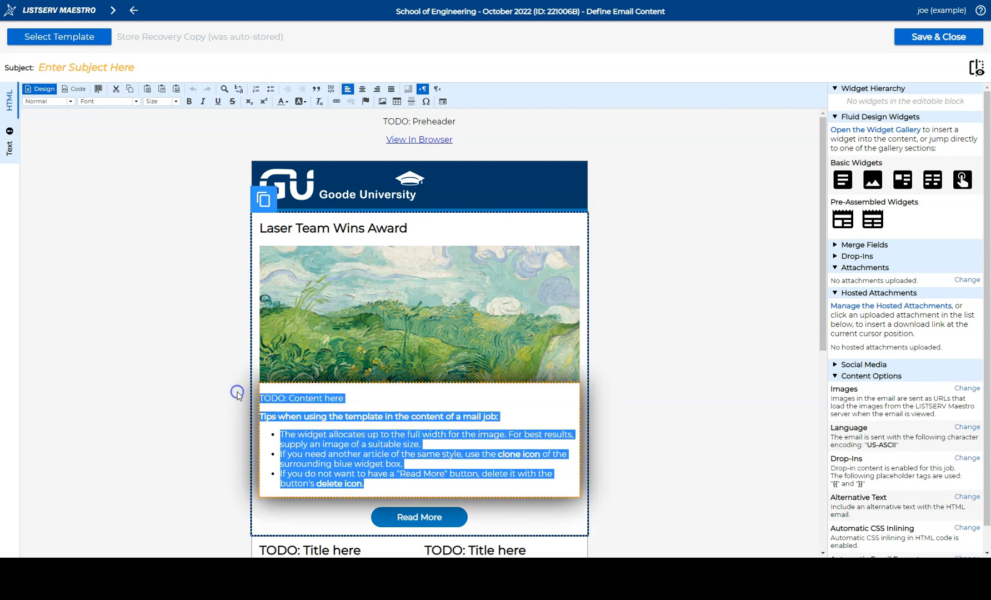
text(Lasers. They’re not just for rock concerts or military strikes. Our own Laser Architecture Team merges art and science with its latest creation, winning the Innovator Award at the Student Engineering competition.)
click(566, 480)
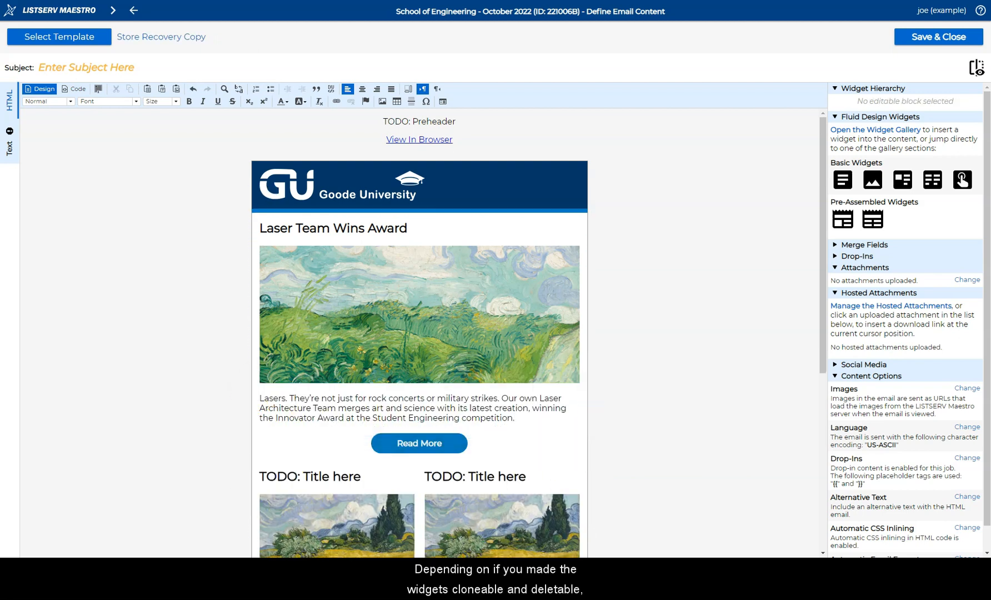
click(327, 299)
click(268, 232)
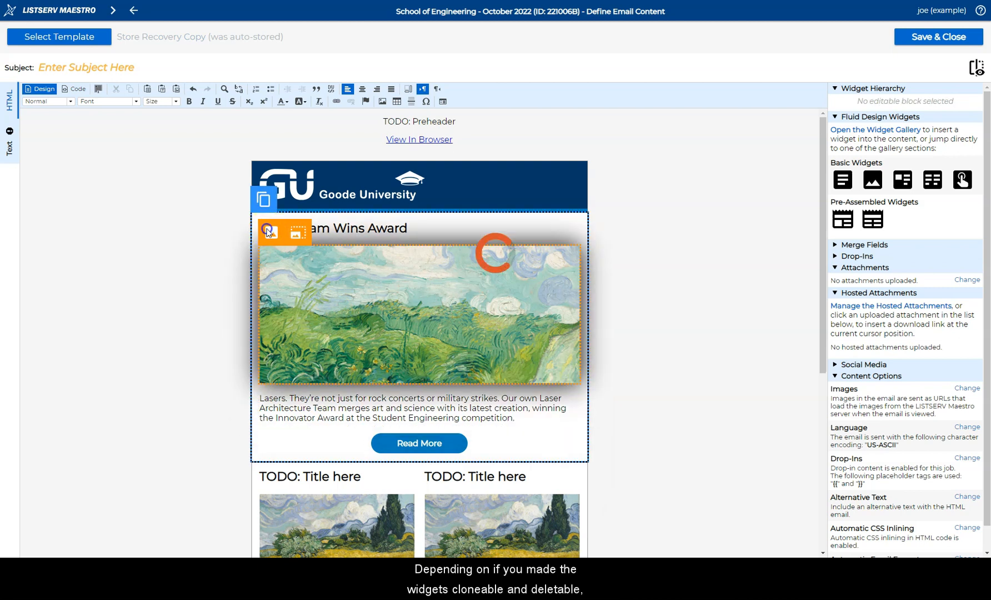
key(ctrl+a)
text(https://www.lsoft.com/mail/examples/laser.jpg)
click(536, 333)
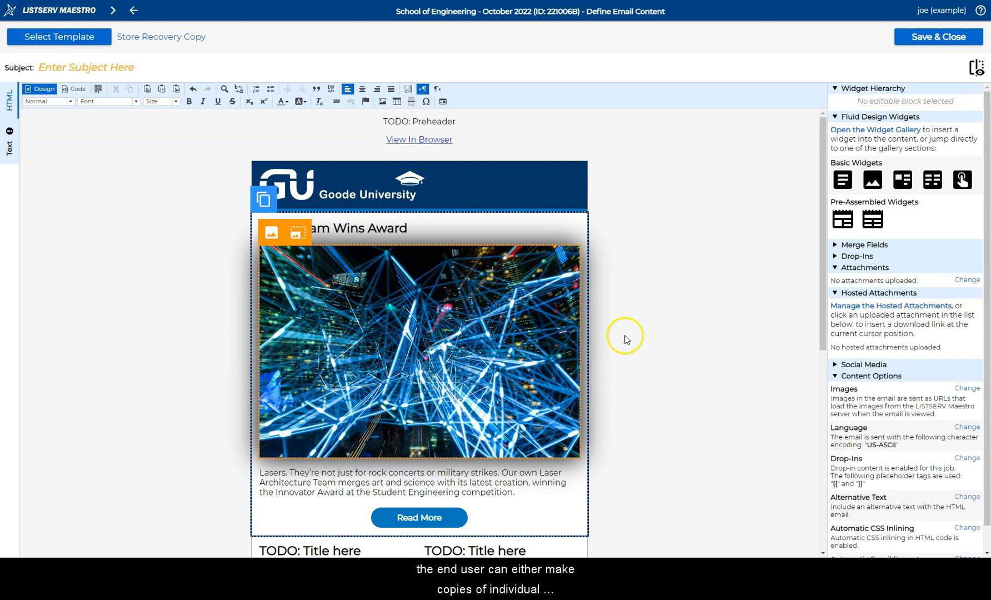
Step: Clone the two-column article row below the laser article
scroll(677, 343, down, 5)
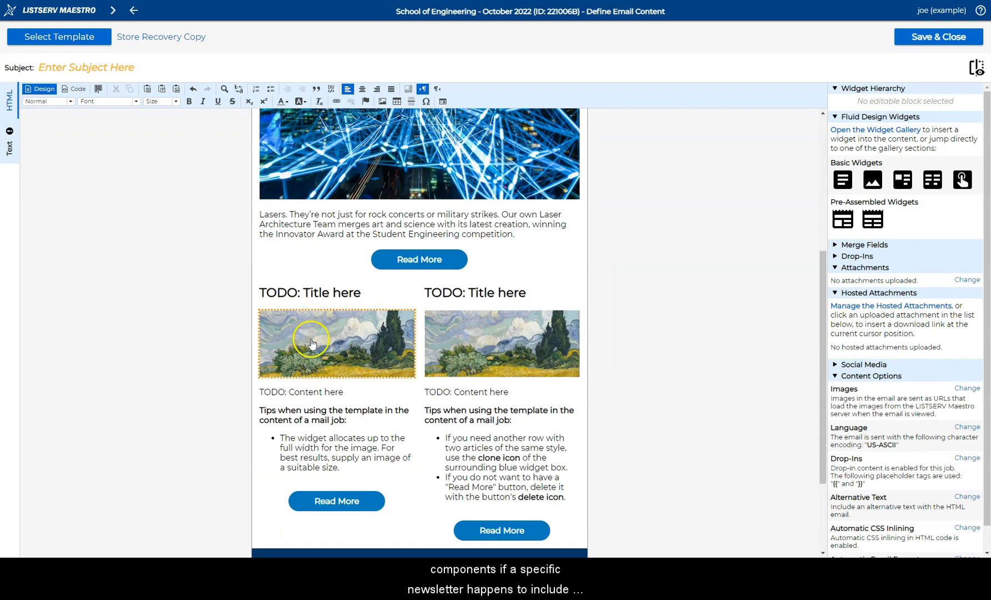
mouse_move(312, 350)
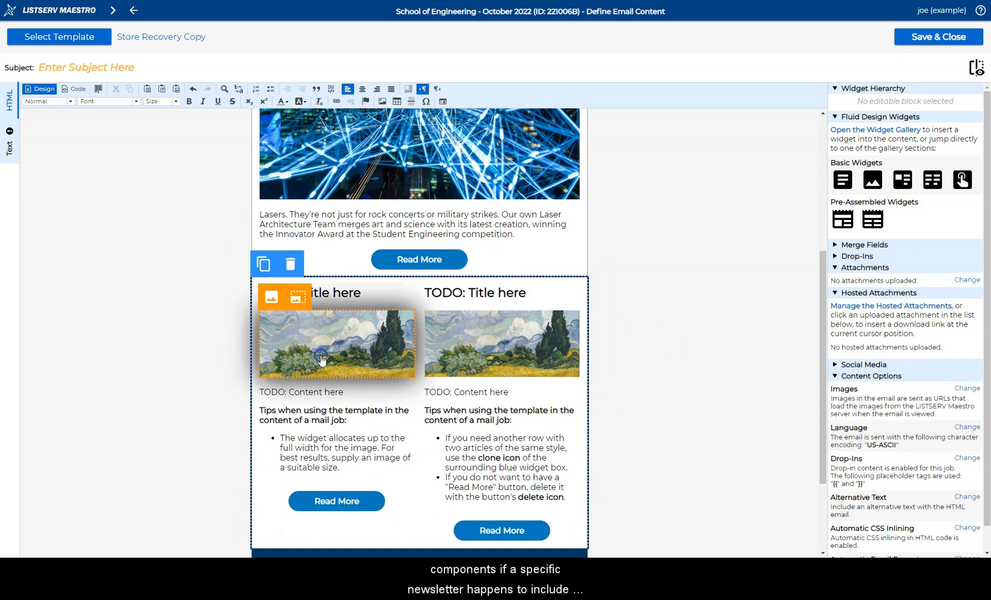
click(264, 267)
scroll(702, 361, down, 4)
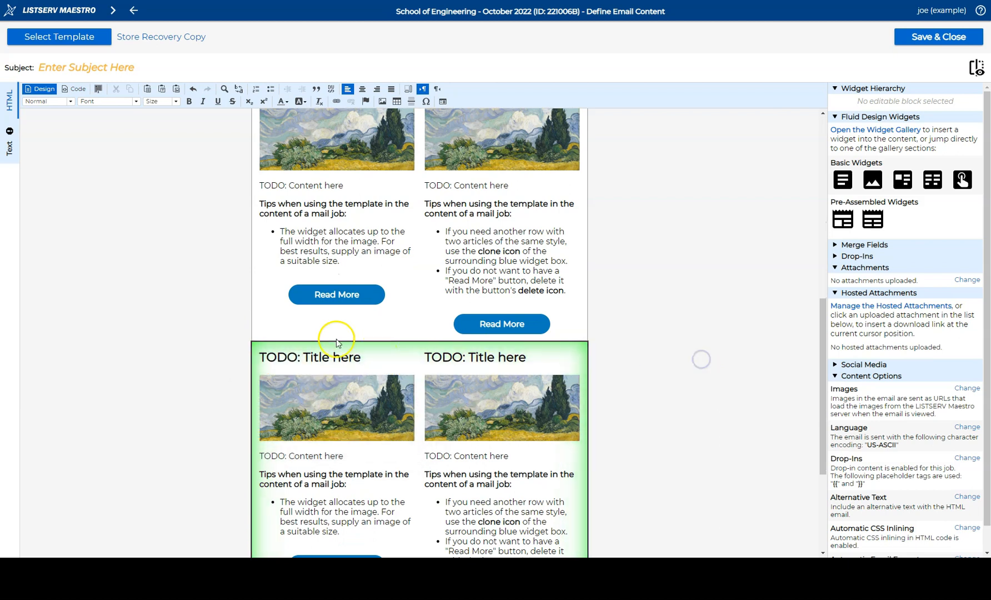
Step: Delete both two-column article rows from the newsletter, confirming each deletion
scroll(482, 424, up, 4)
mouse_move(318, 343)
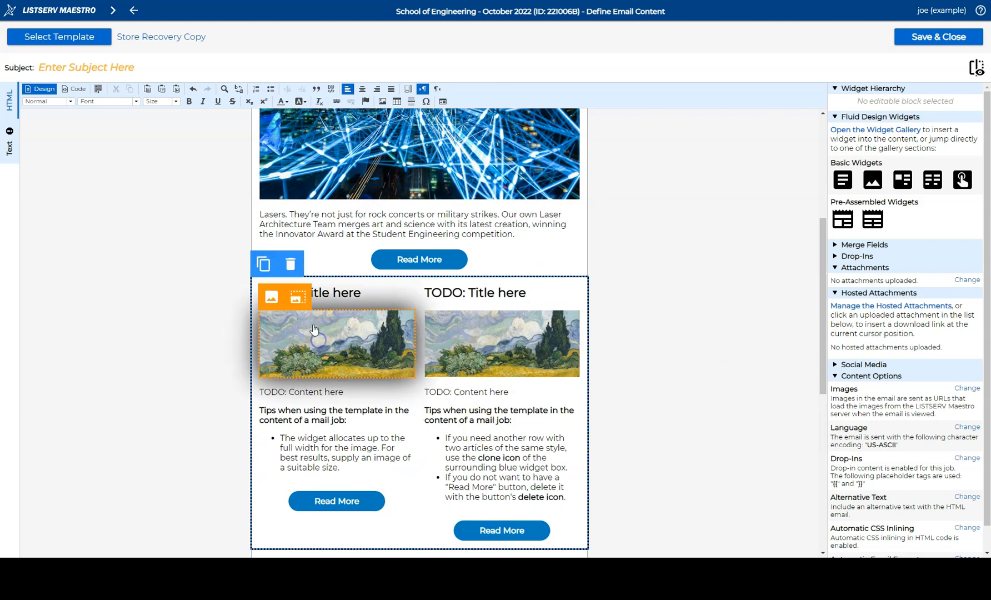
click(290, 266)
click(546, 80)
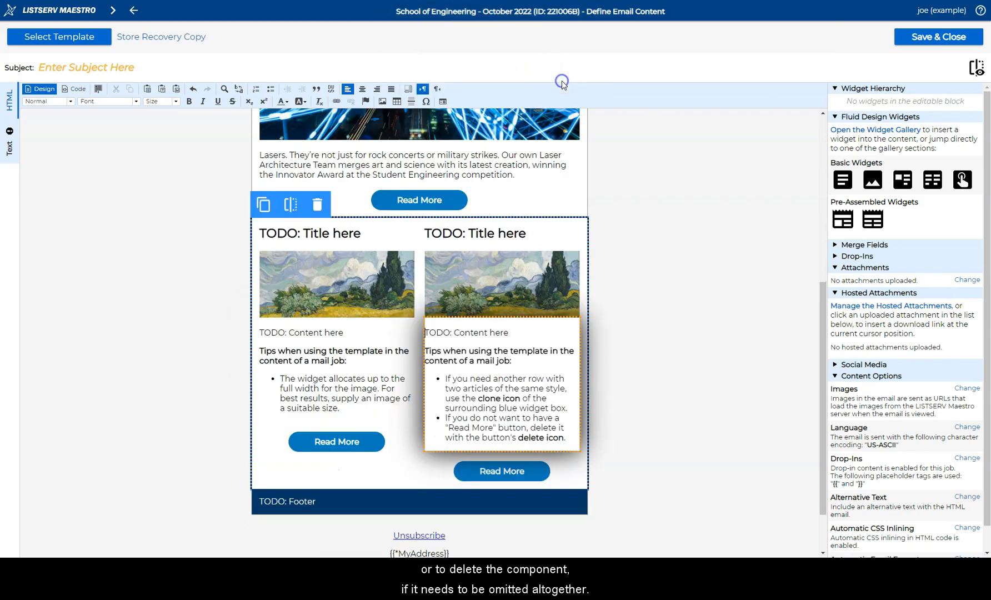
click(318, 204)
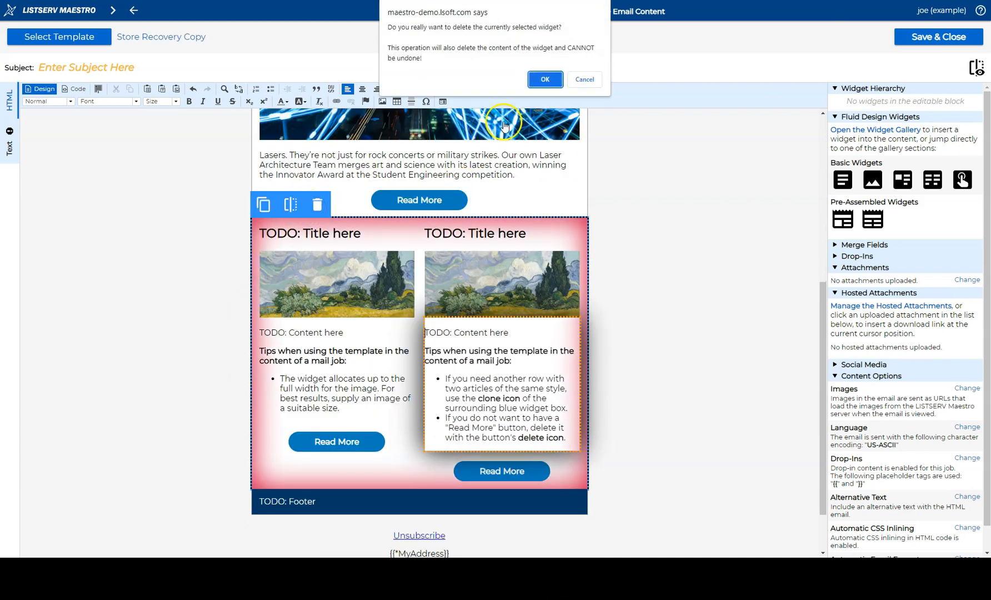
click(544, 80)
click(712, 421)
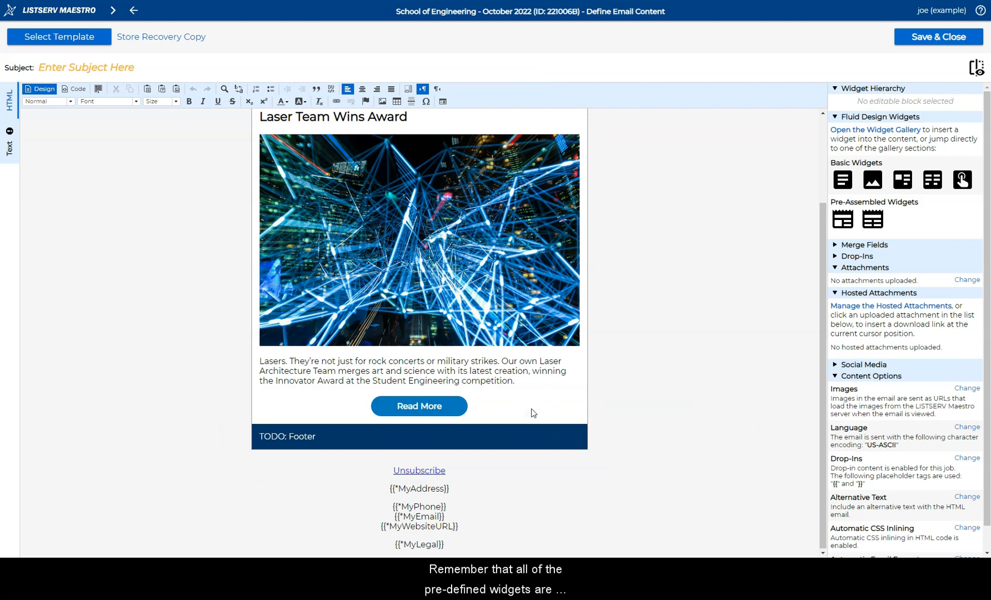
click(675, 442)
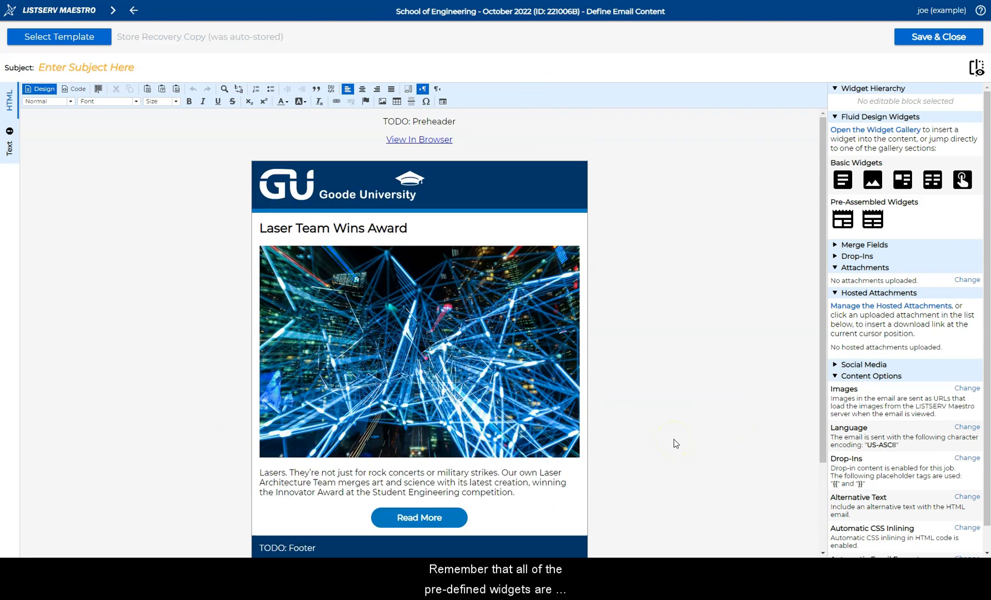
scroll(676, 444, down, 1)
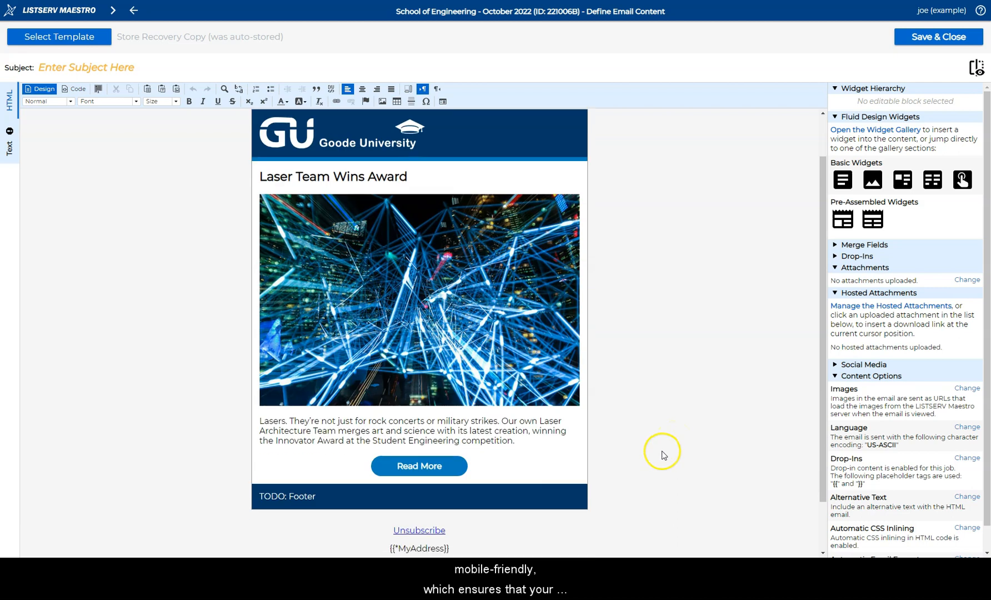